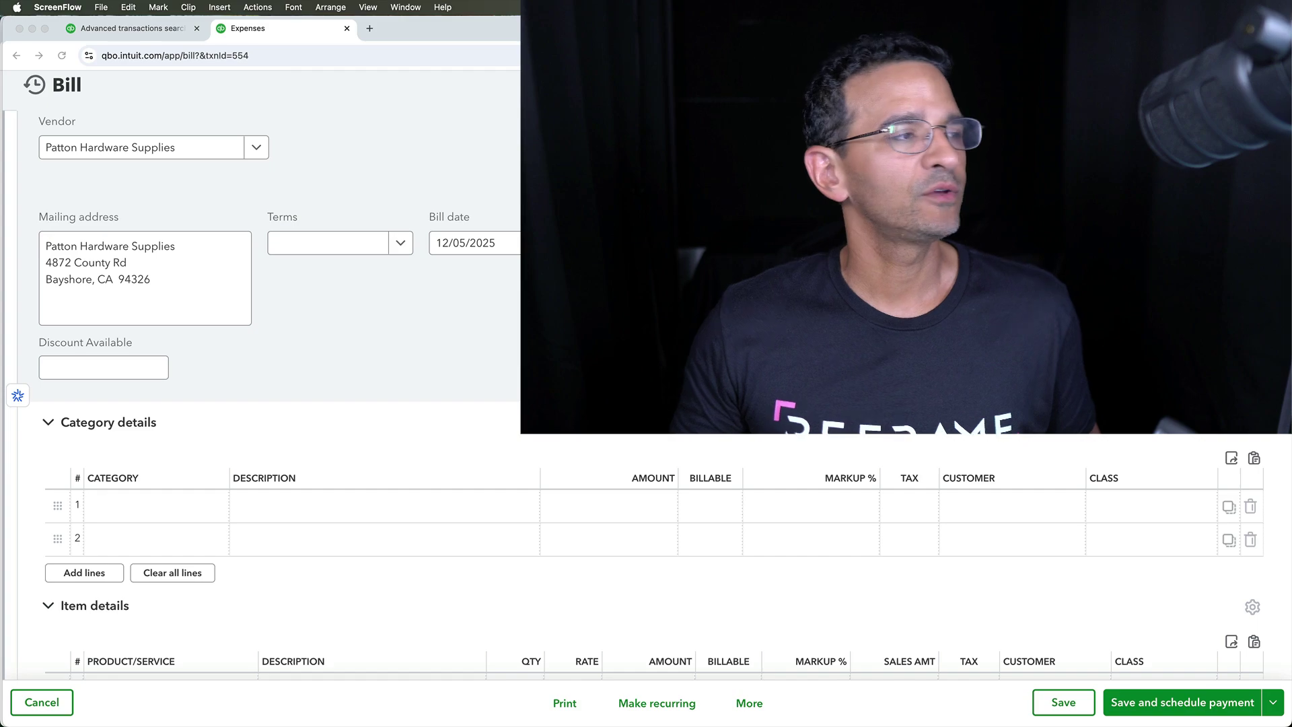
Export the bill's item lines and open the downloaded File (4).xls in Excel
scroll(705, 417, down, 5)
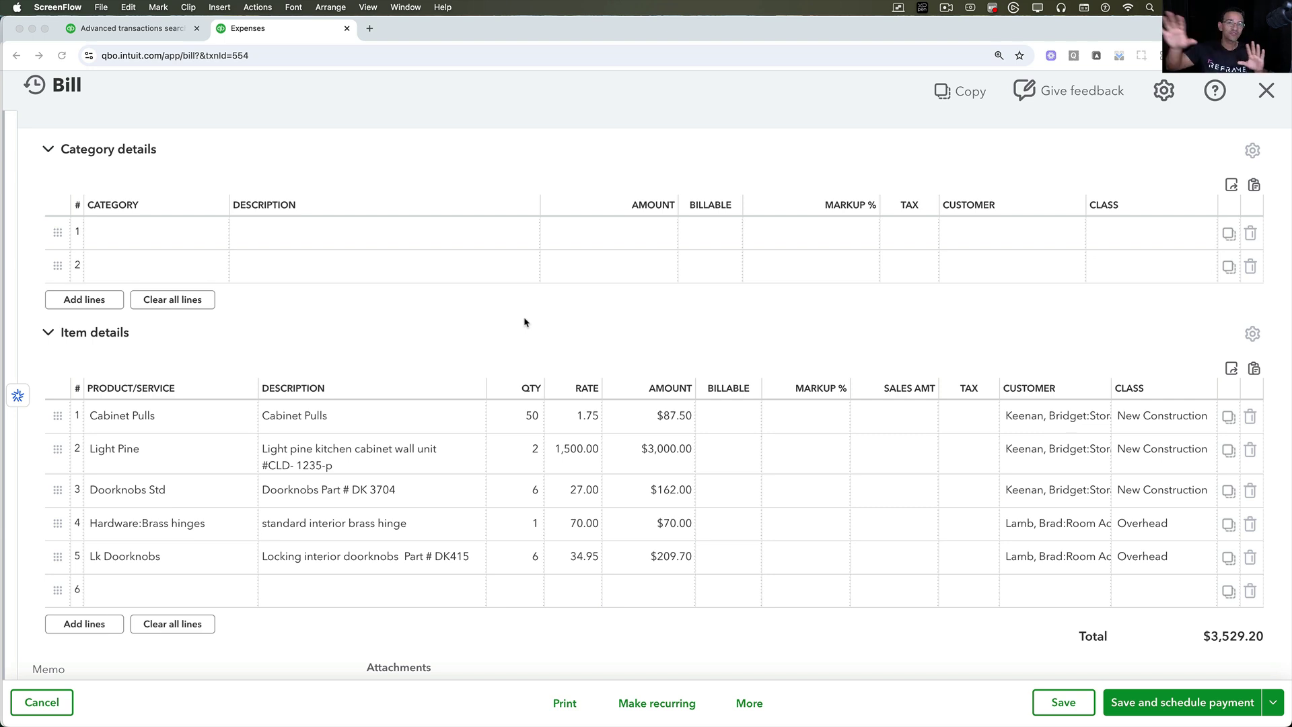
click(423, 345)
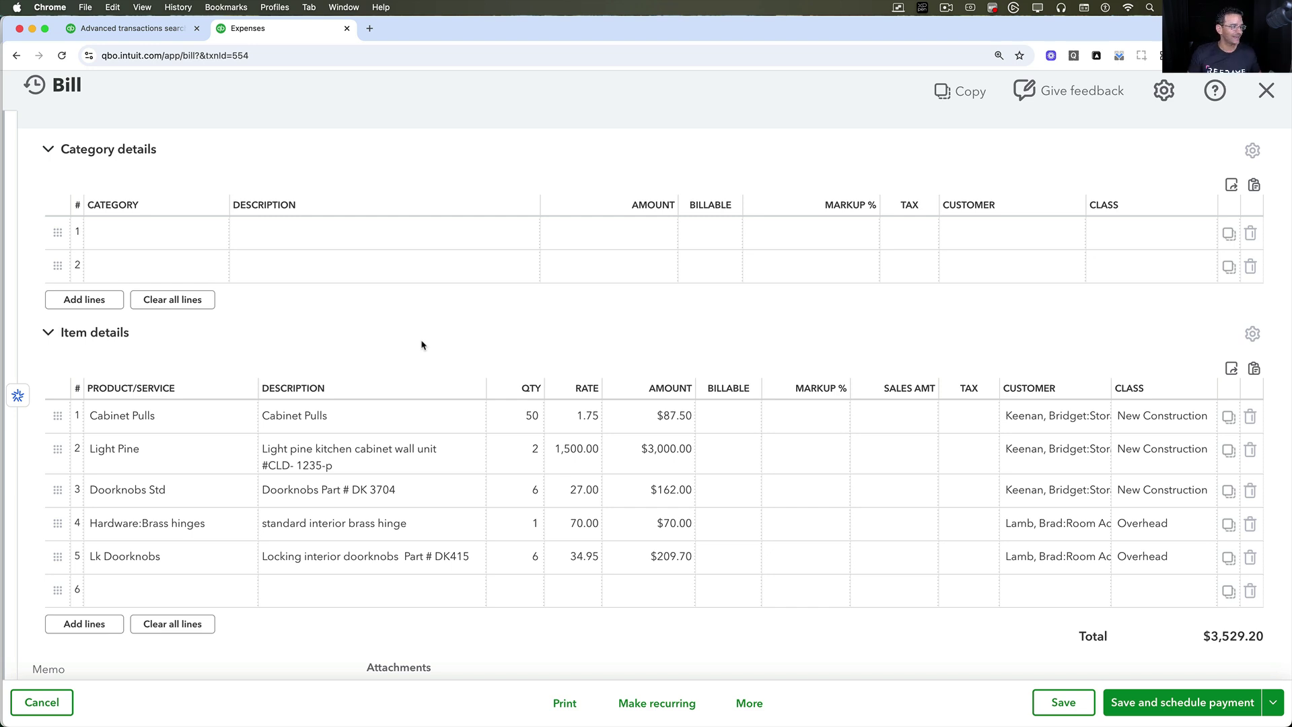
click(179, 417)
click(144, 450)
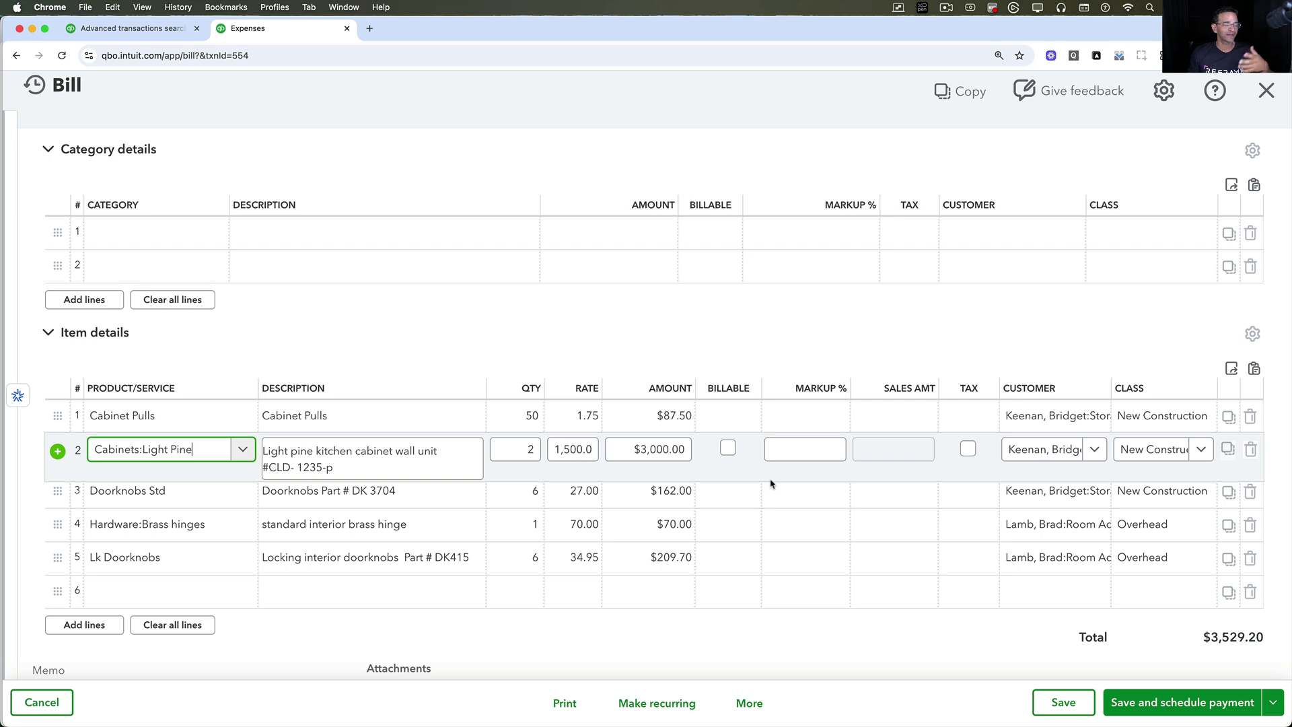
click(1232, 370)
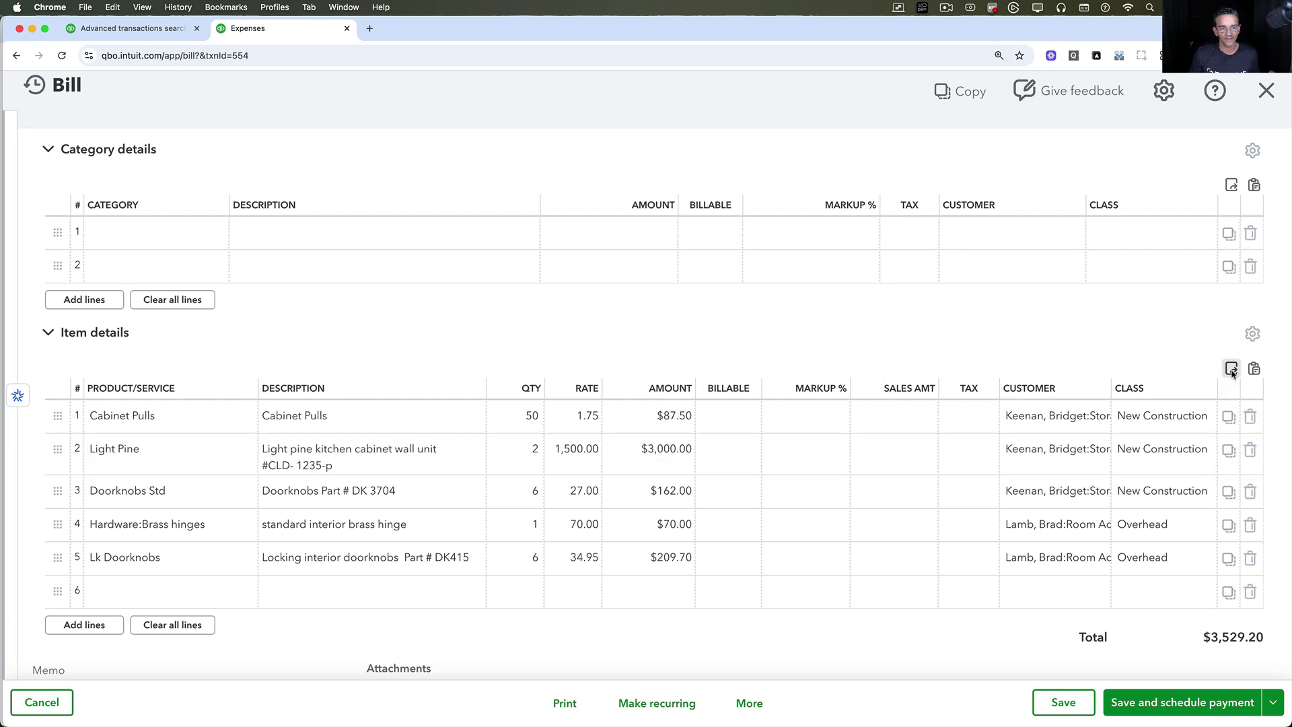
mouse_move(1107, 98)
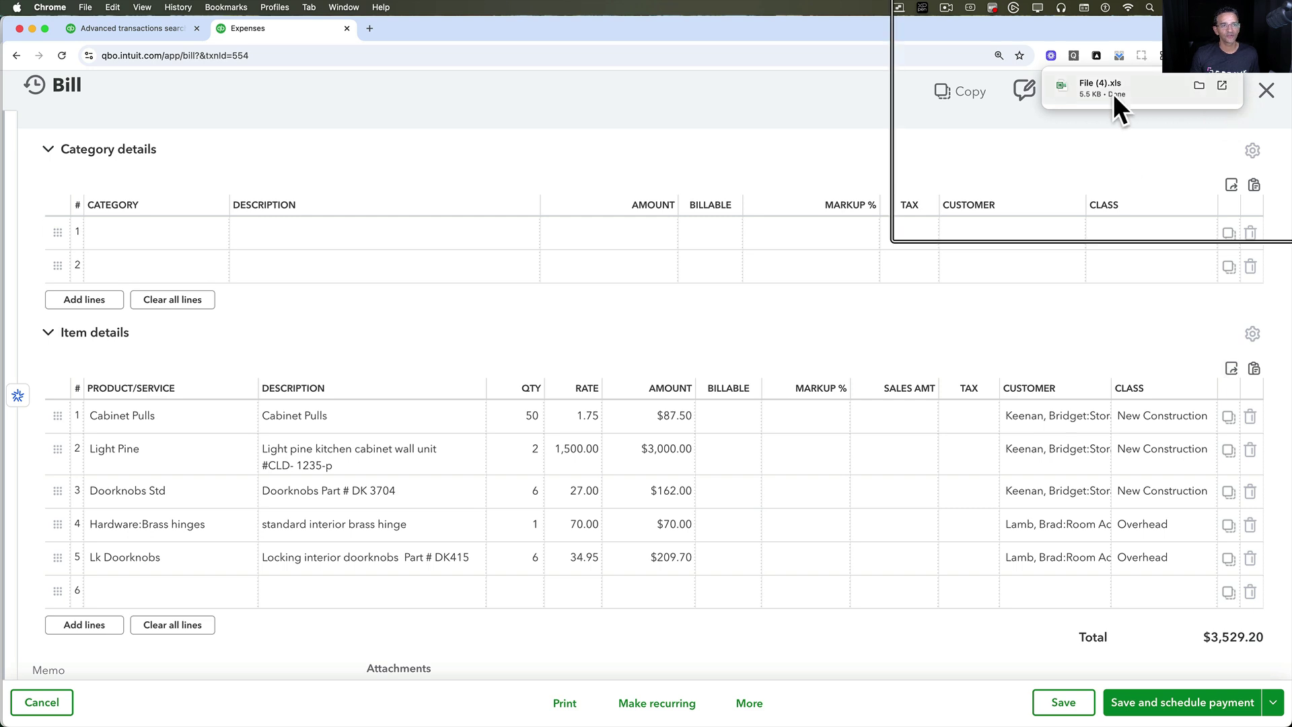
click(1113, 94)
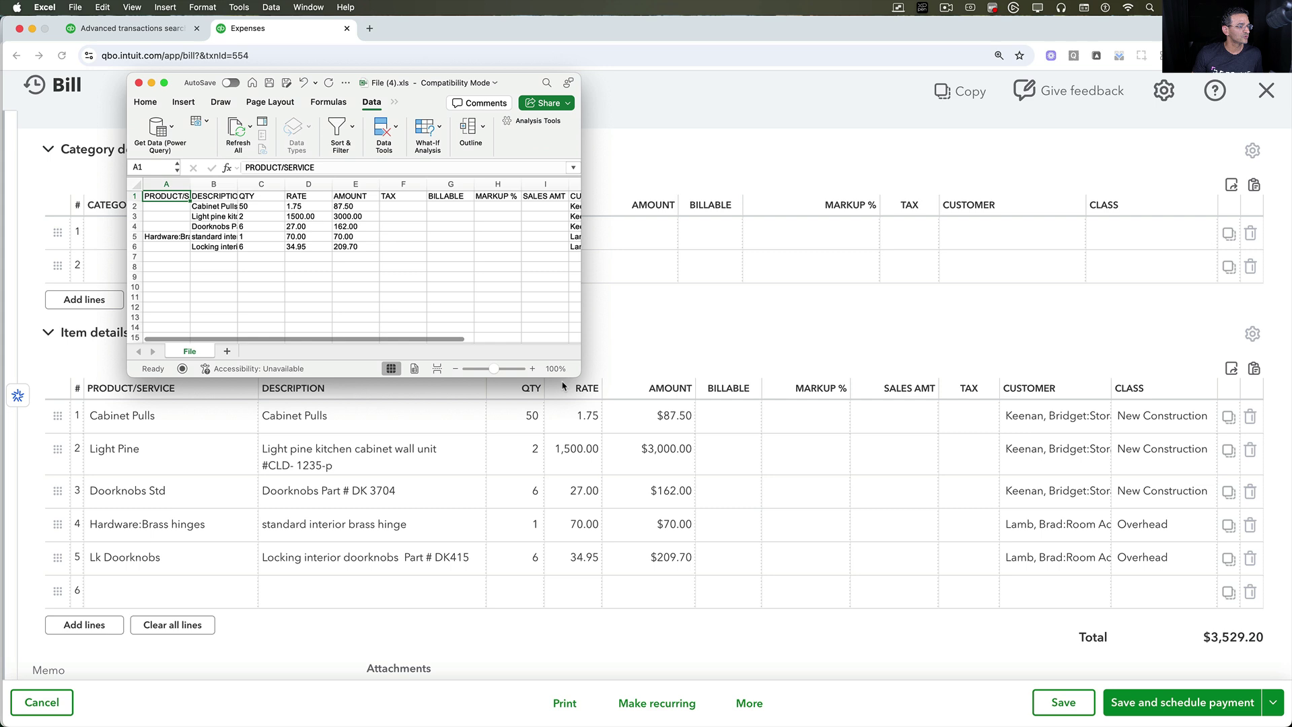
Enlarge the Excel window and zoom the sheet to 200%
drag(577, 374, 844, 472)
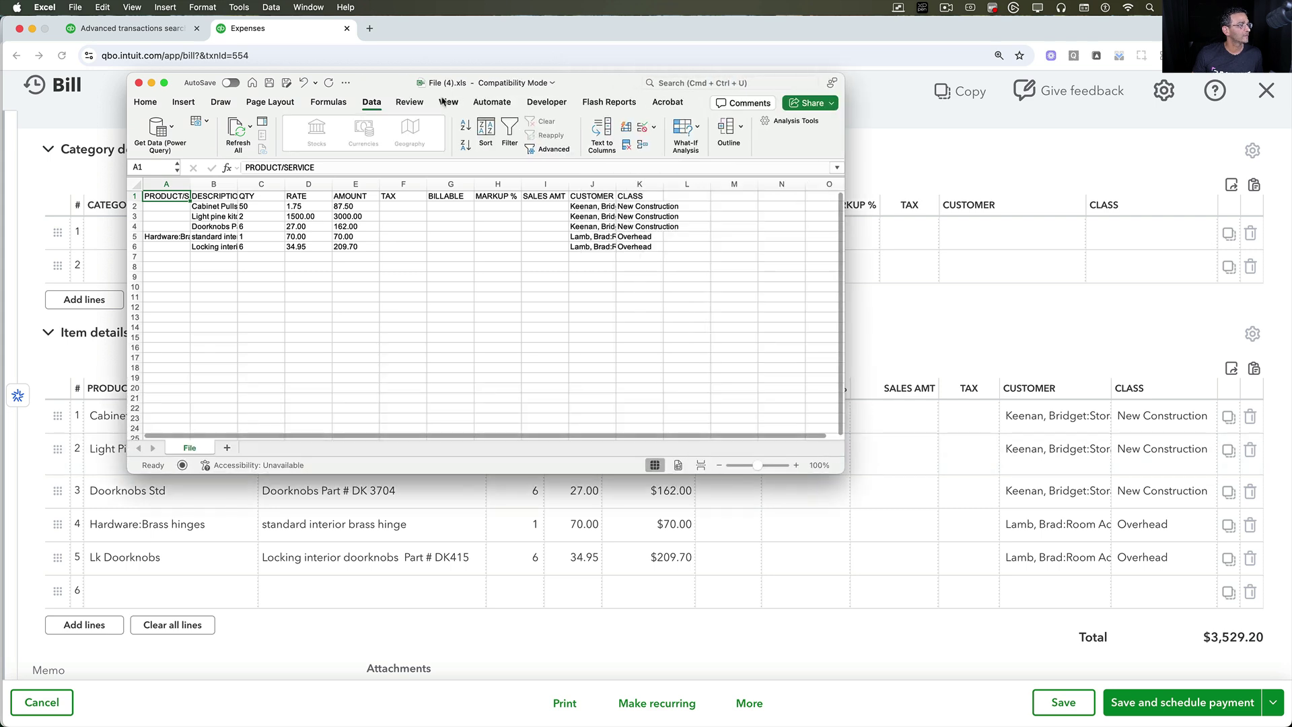
click(449, 102)
click(458, 125)
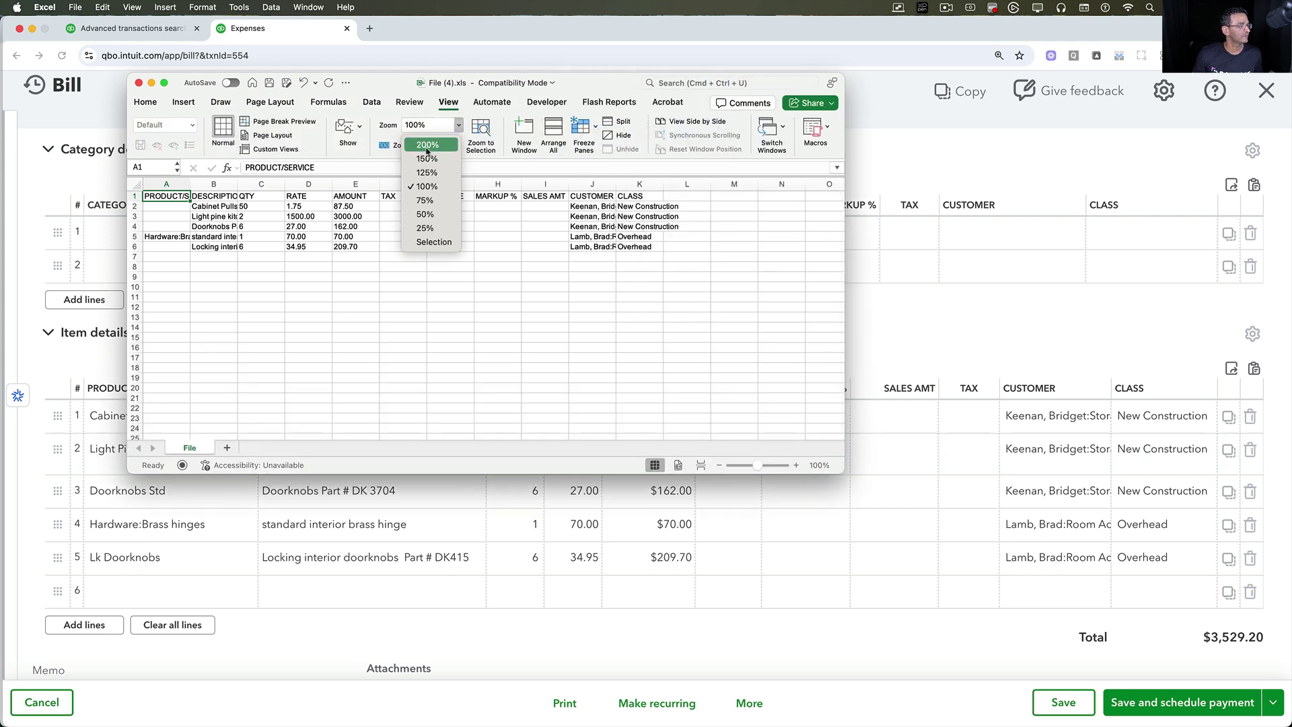
click(431, 148)
click(319, 383)
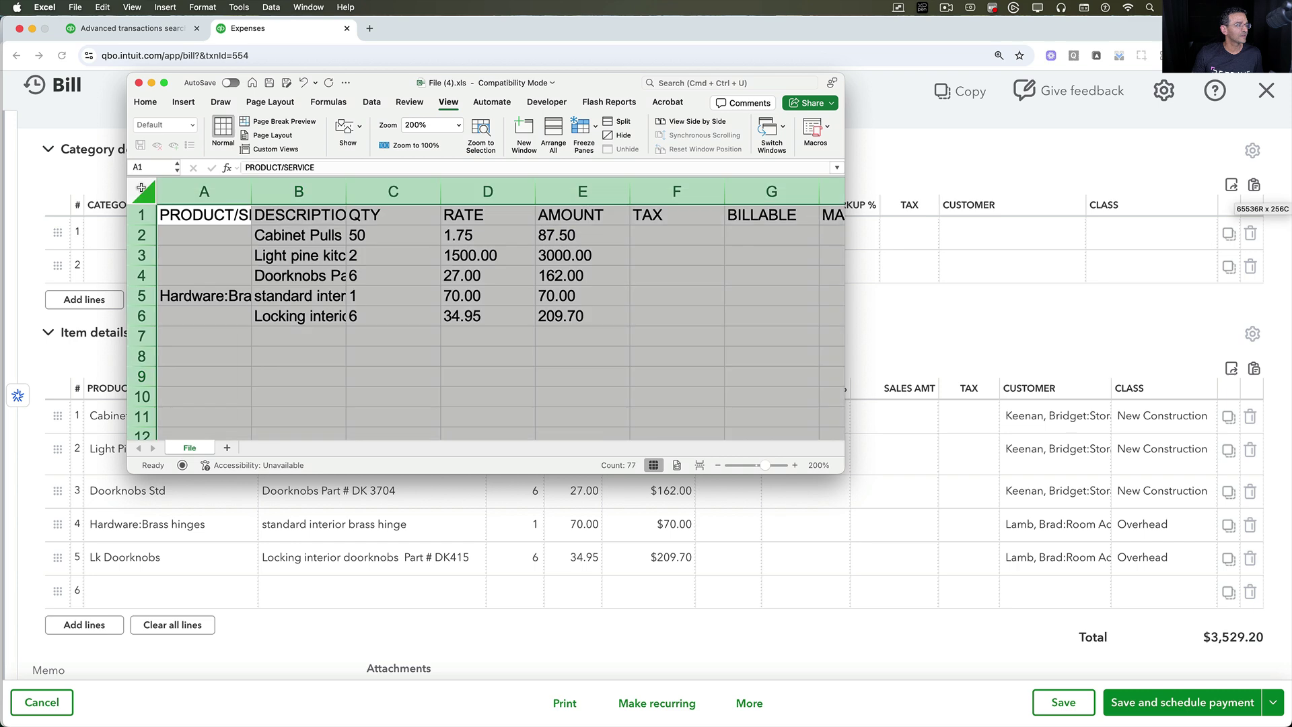
Select the whole worksheet and autofit every column to its contents
click(179, 189)
click(317, 321)
key(ctrl+shift+Down)
click(317, 321)
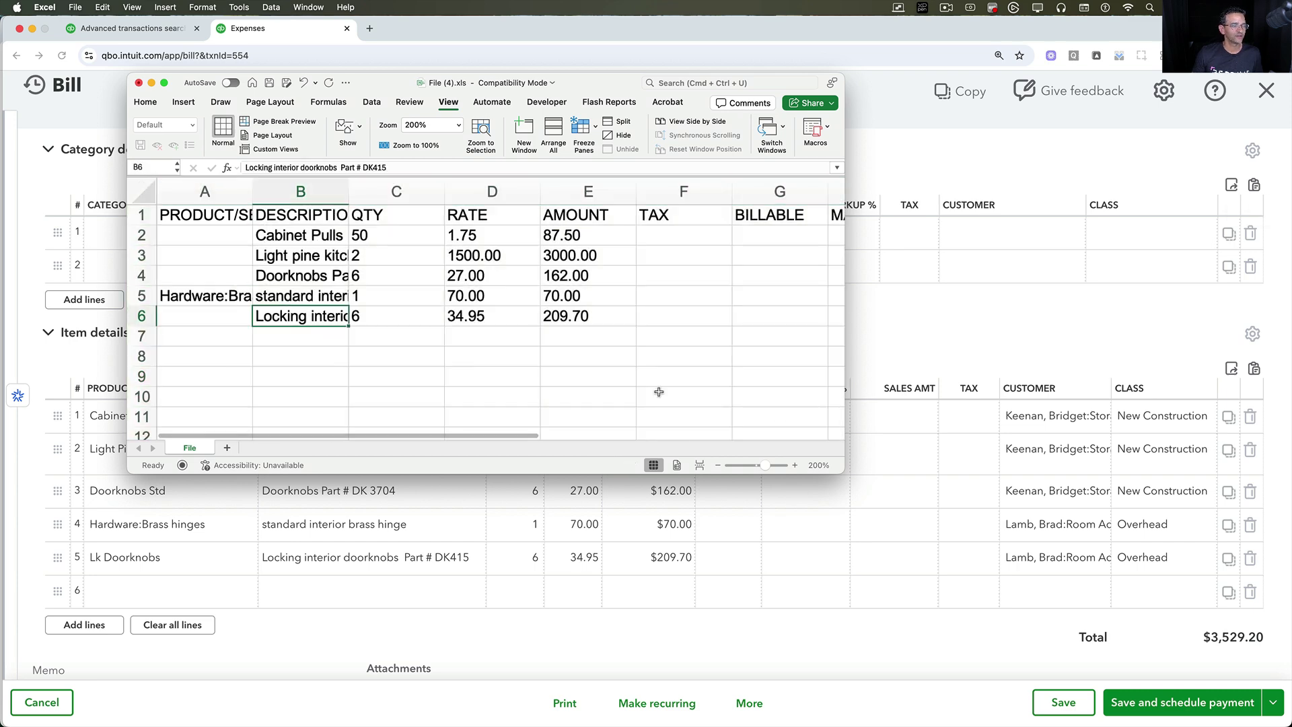
click(143, 191)
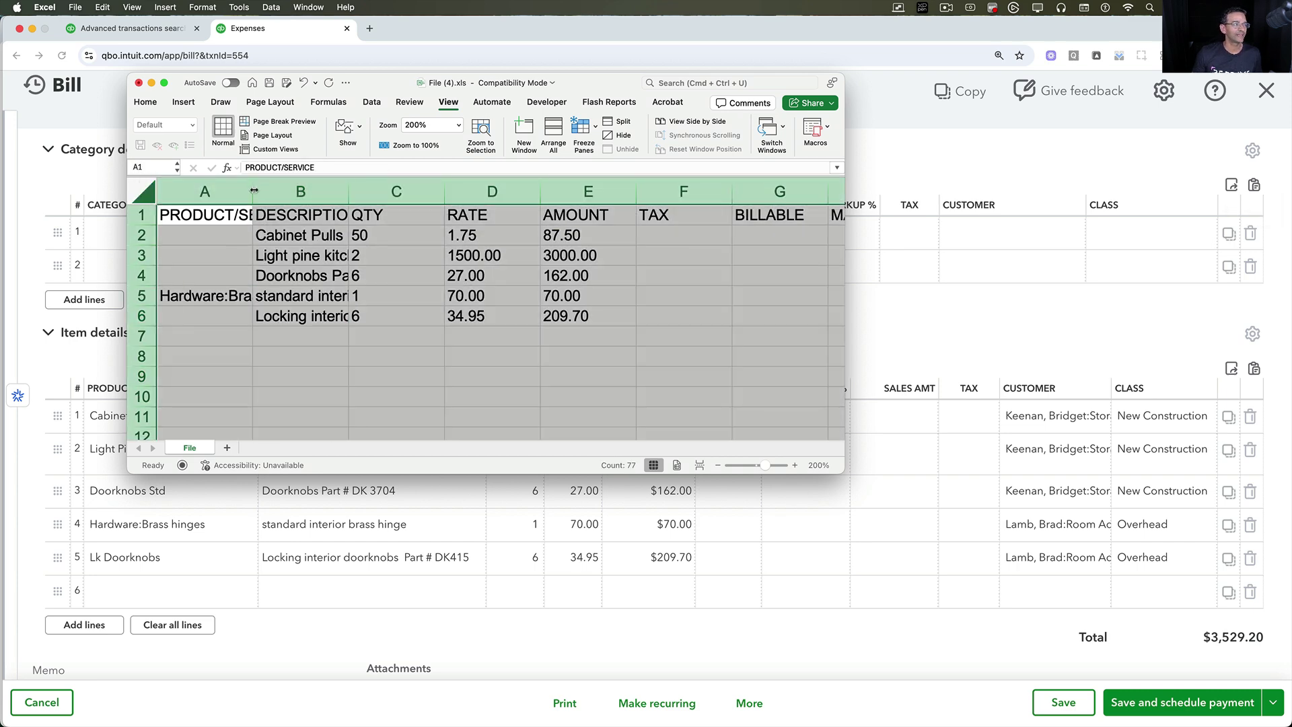
double_click(253, 194)
click(381, 357)
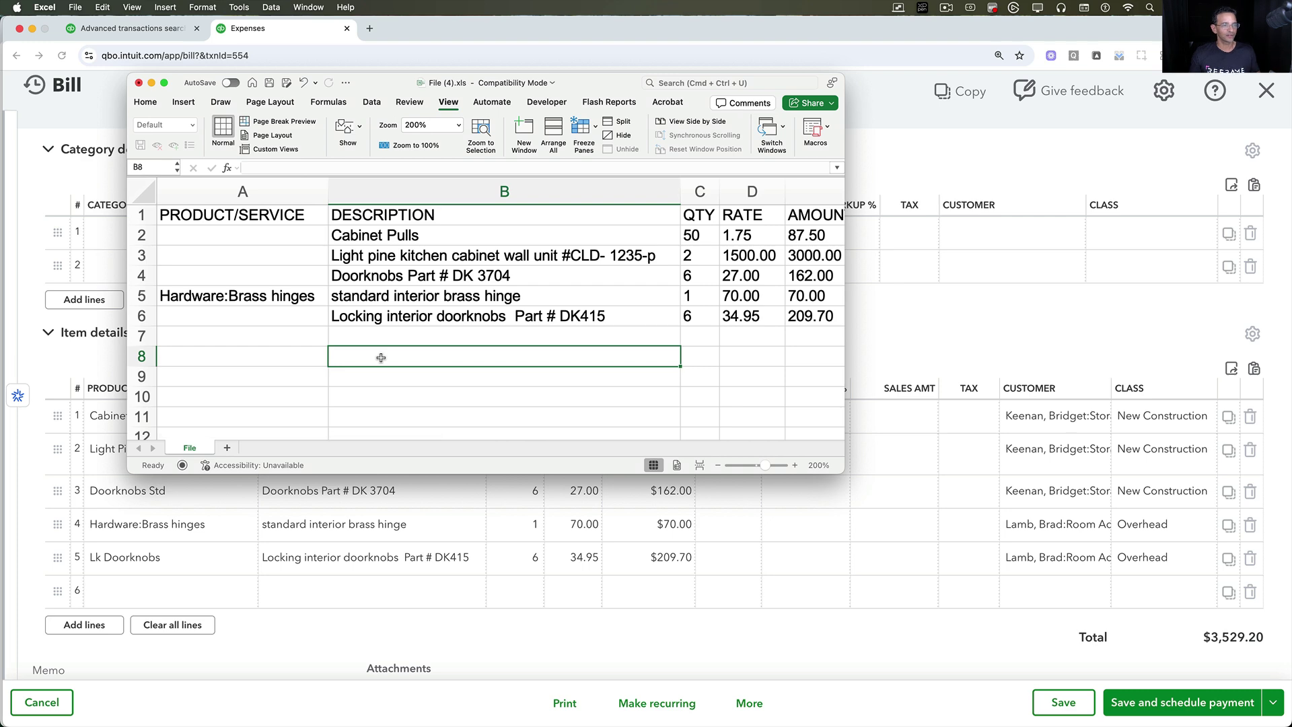
Review the product entries in column A and enlarge the window to show more rows
scroll(378, 356, right, 10)
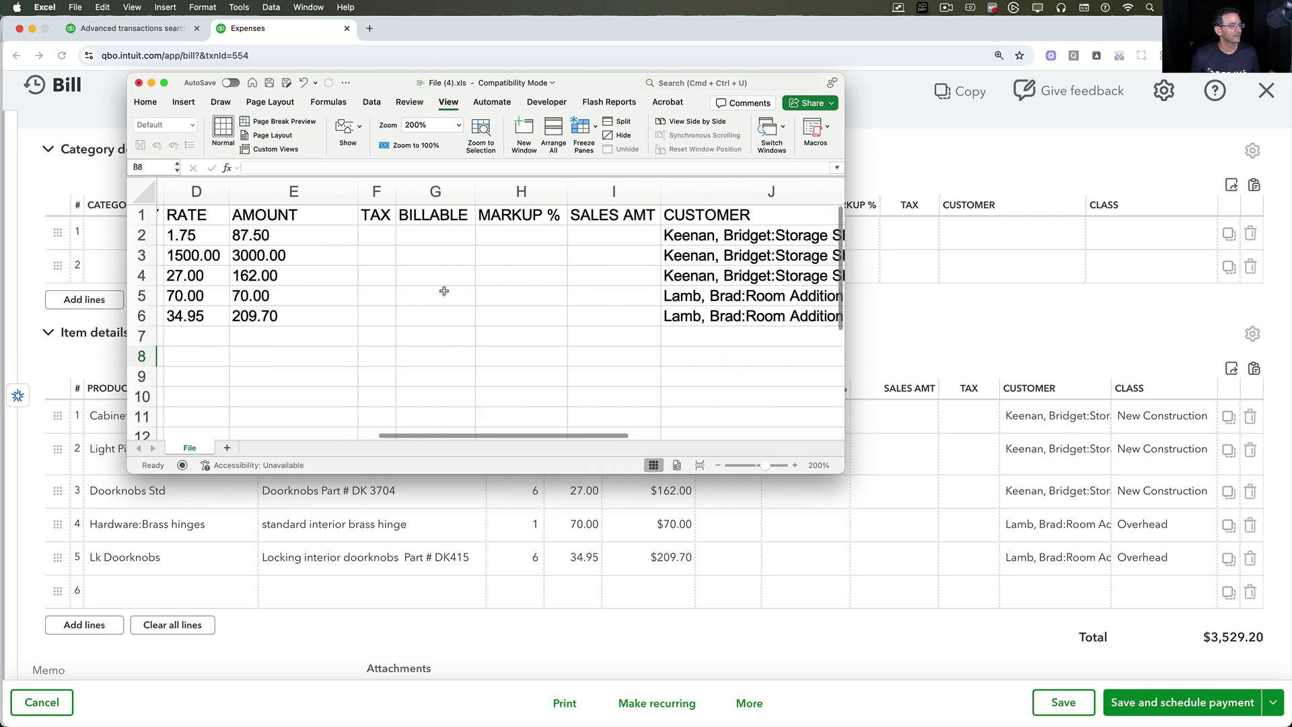
scroll(444, 292, left, 10)
drag(222, 235, 219, 314)
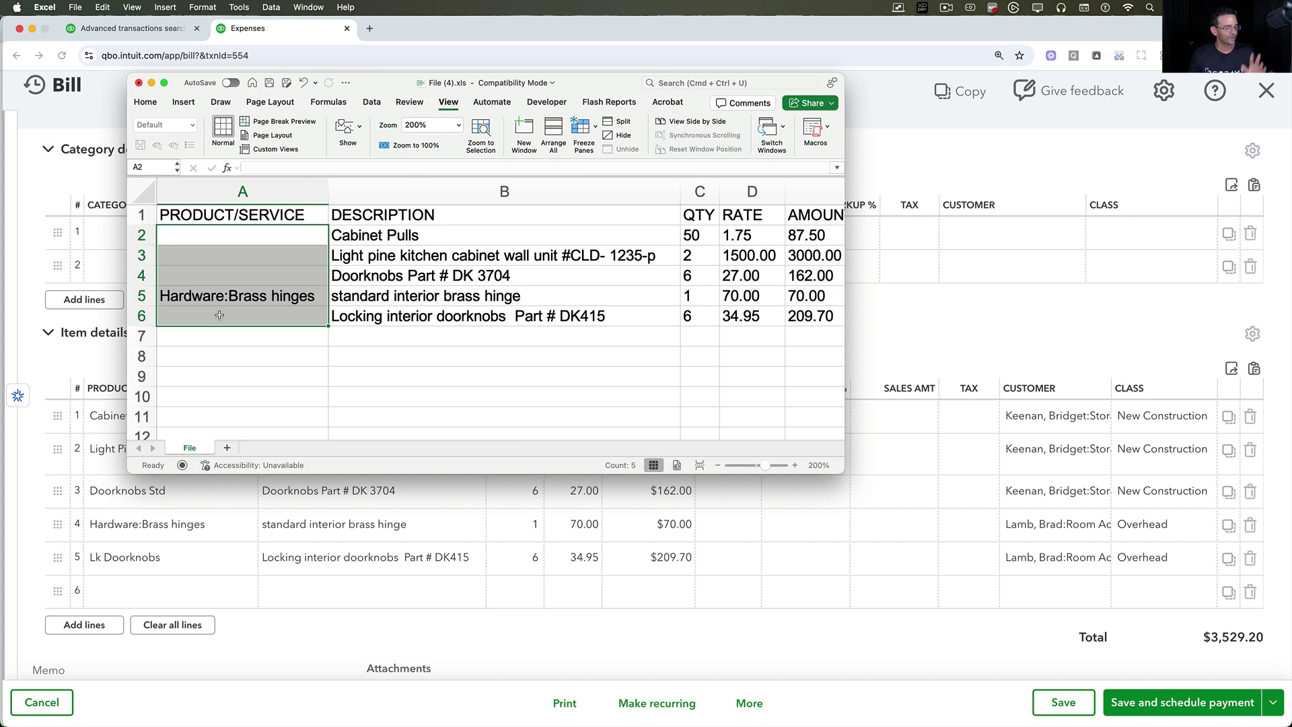
click(220, 314)
scroll(353, 270, right, 3)
scroll(353, 269, left, 3)
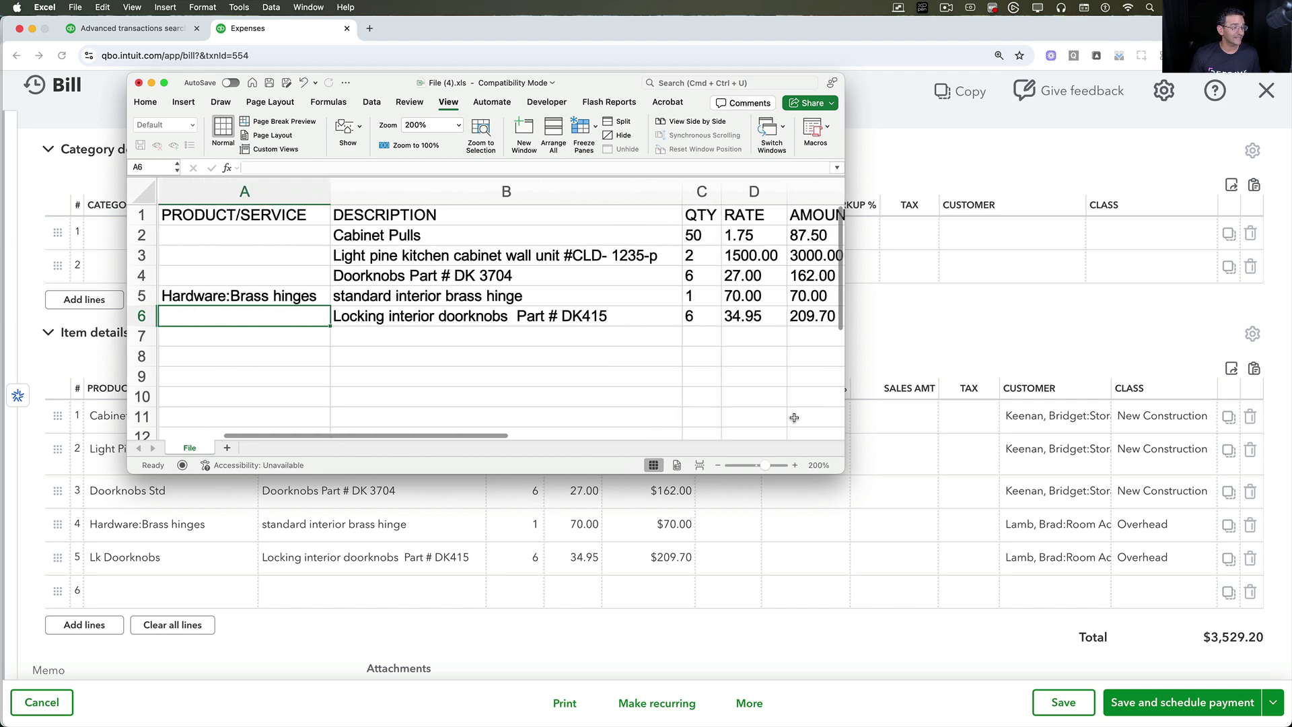
drag(845, 473, 897, 480)
mouse_move(1206, 613)
mouse_down()
mouse_move(1256, 622)
mouse_move(1211, 598)
mouse_up()
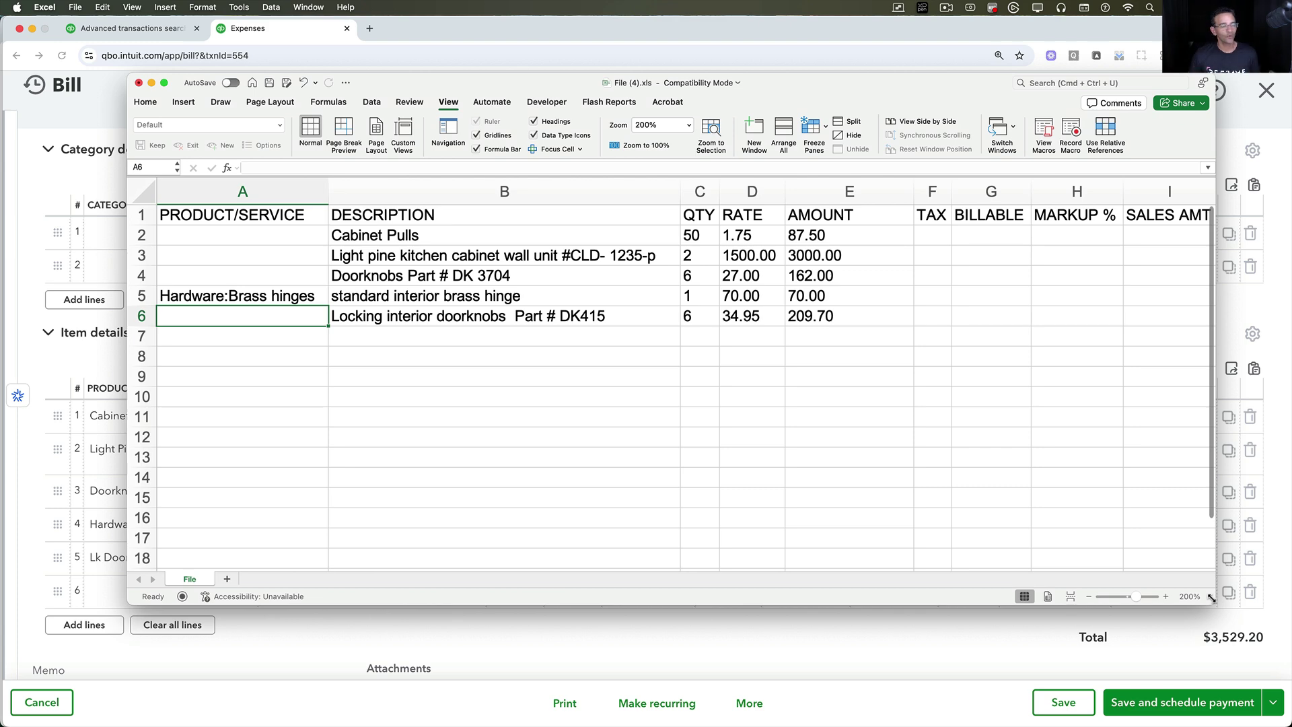
scroll(762, 277, right, 5)
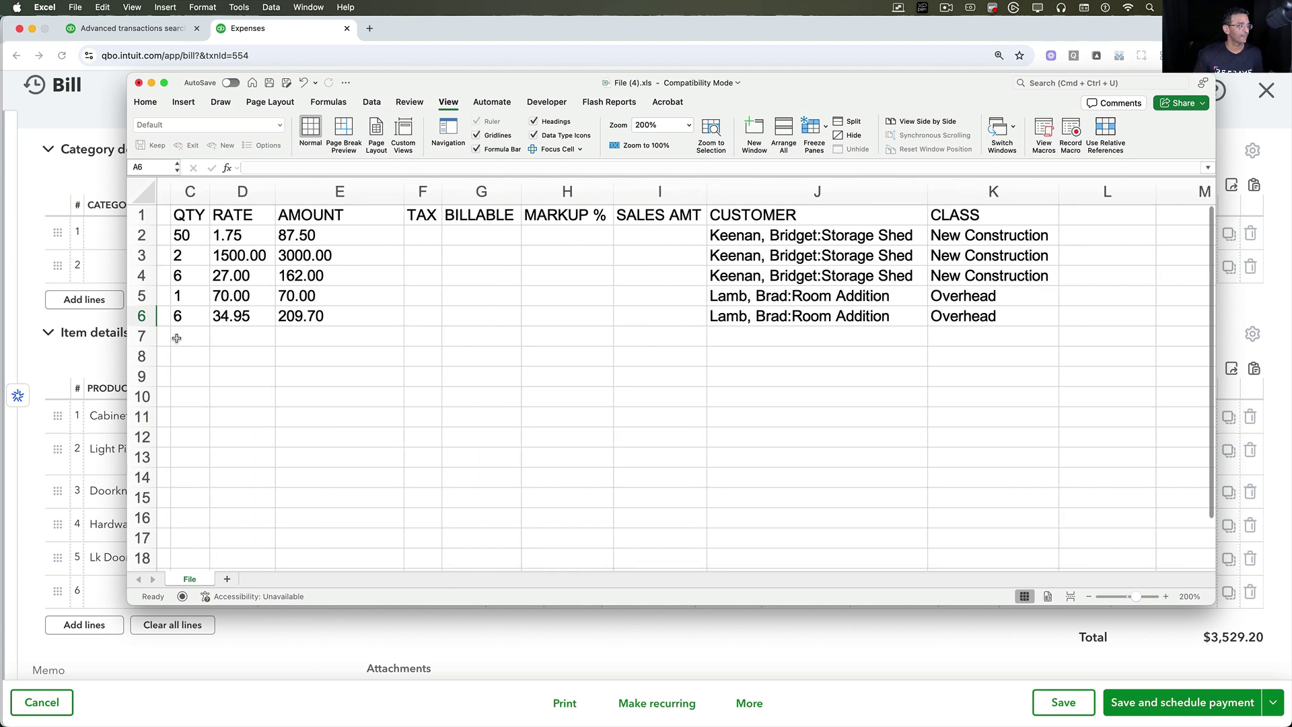
Pick the Storage Expansion customer job on bill line 1 and fill it into Excel cells J2:J6
drag(838, 236, 838, 316)
click(78, 392)
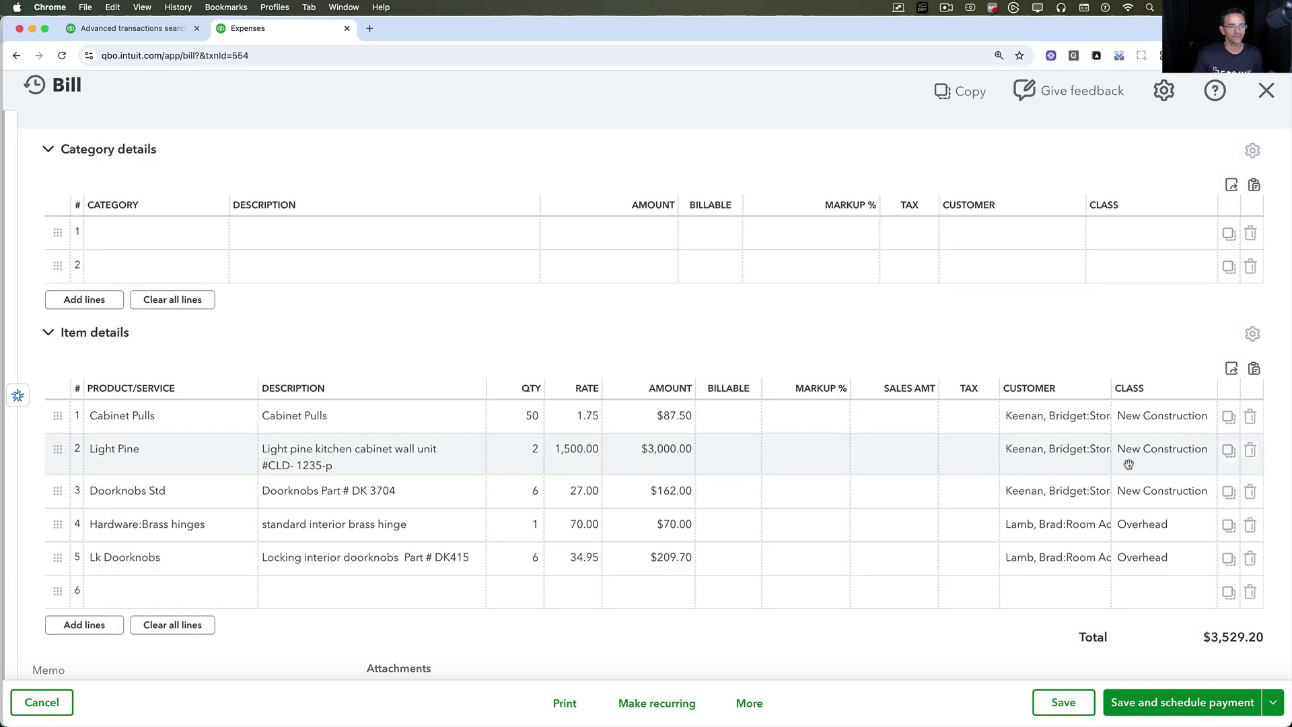
click(1094, 417)
click(1095, 417)
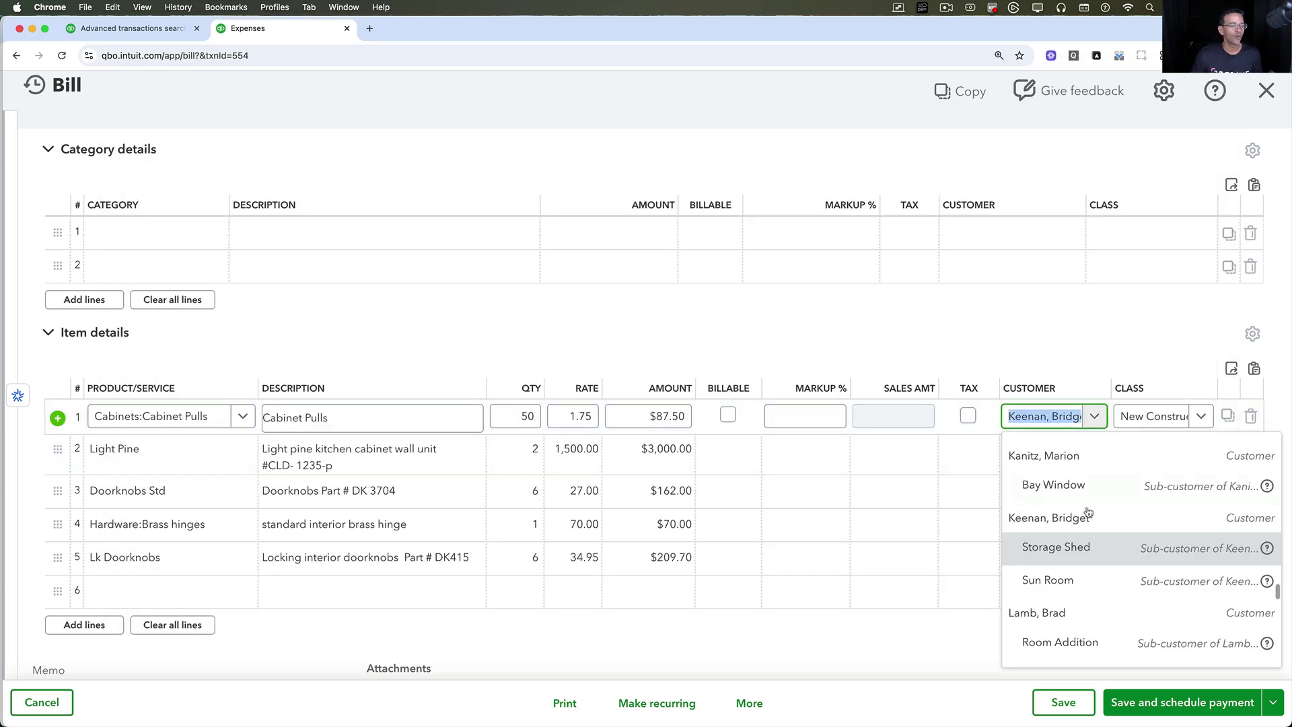
scroll(1085, 565, down, 4)
click(1085, 571)
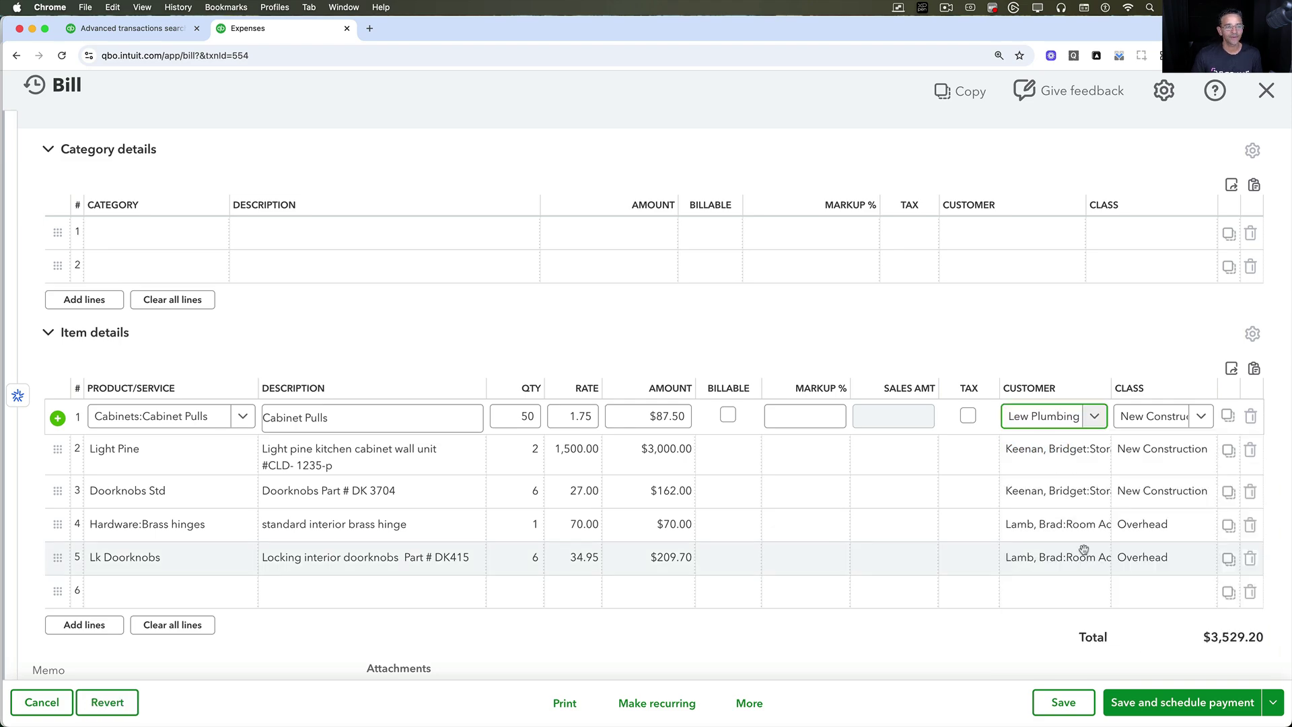
click(1054, 418)
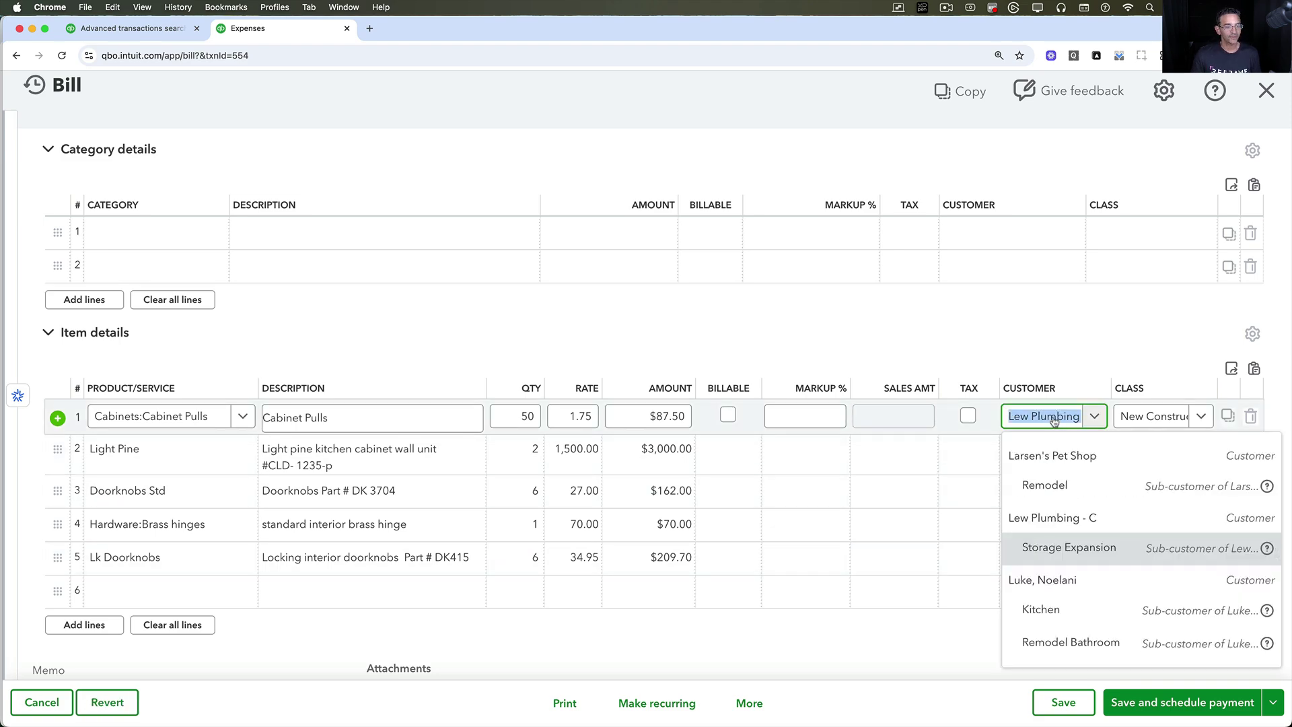
key(ctrl+Up)
click(829, 243)
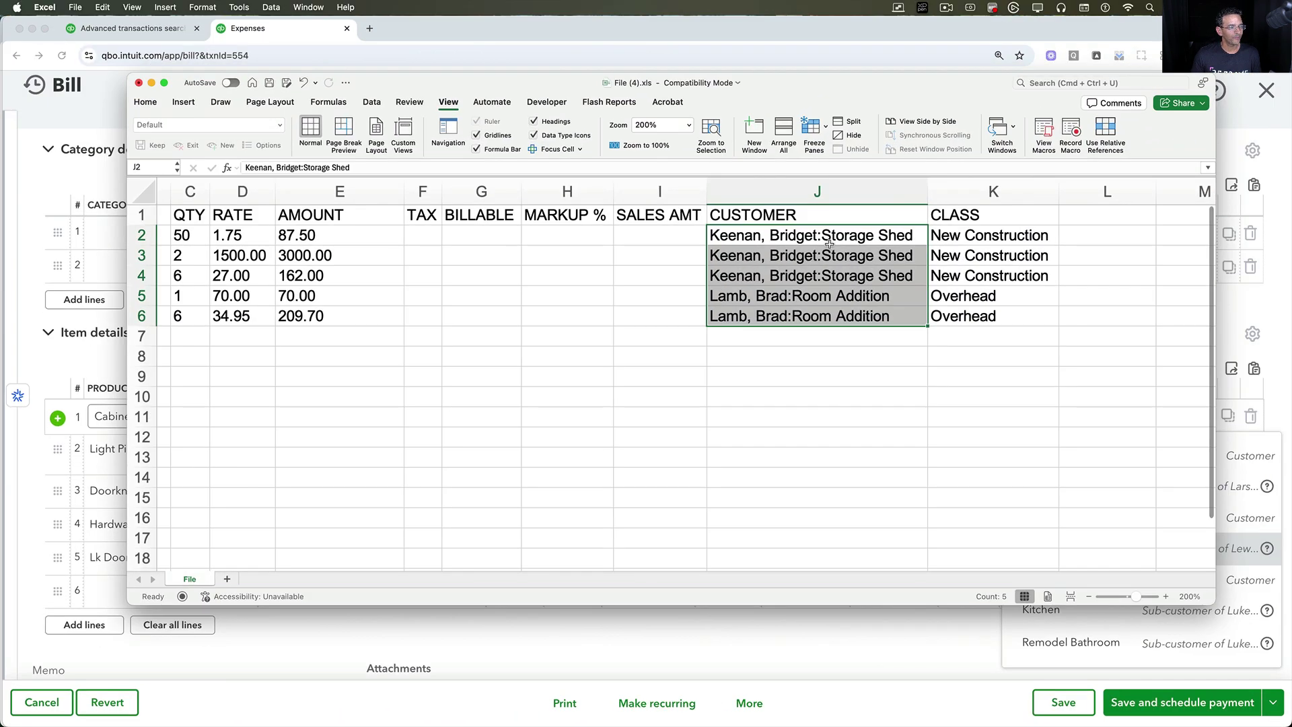
click(823, 239)
text(Lew Plumbing - C:Storage Expansion)
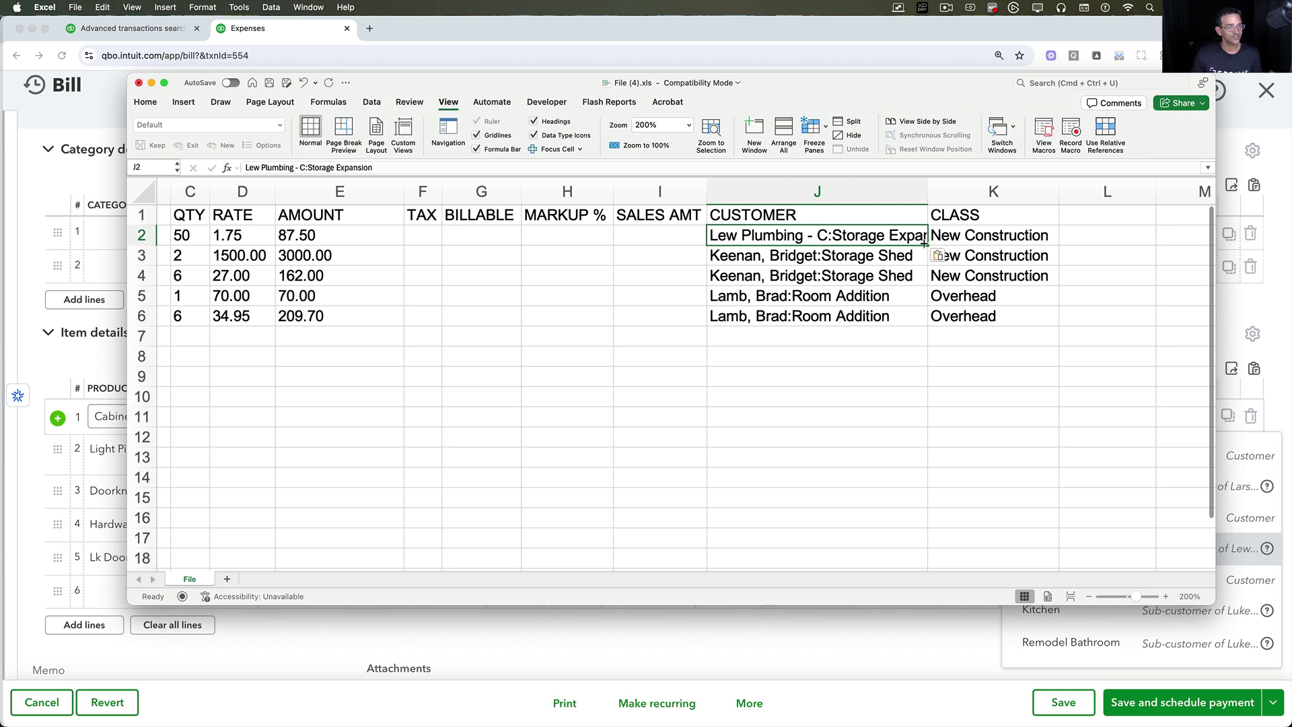
drag(928, 244, 928, 325)
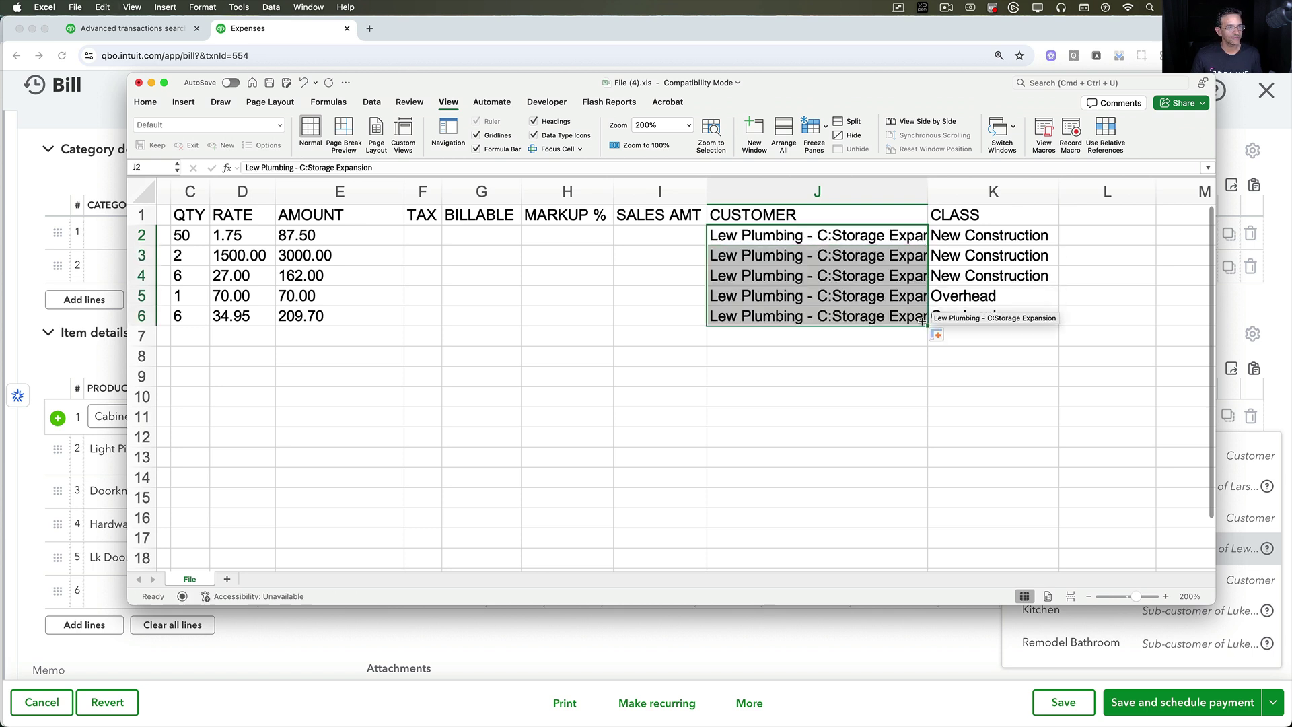
click(913, 393)
Choose Remodel as line 1's class in QuickBooks and paste it down the Excel CLASS column K2:K6
drag(1026, 244, 1024, 316)
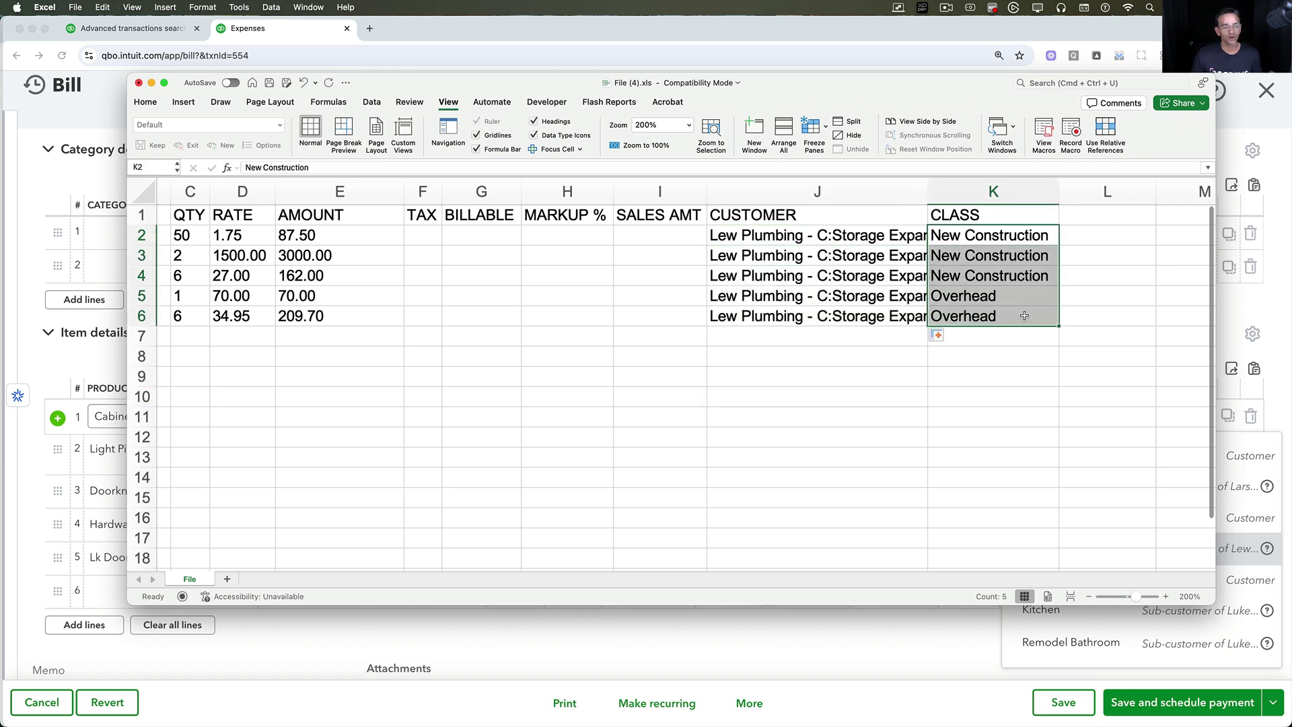
click(62, 373)
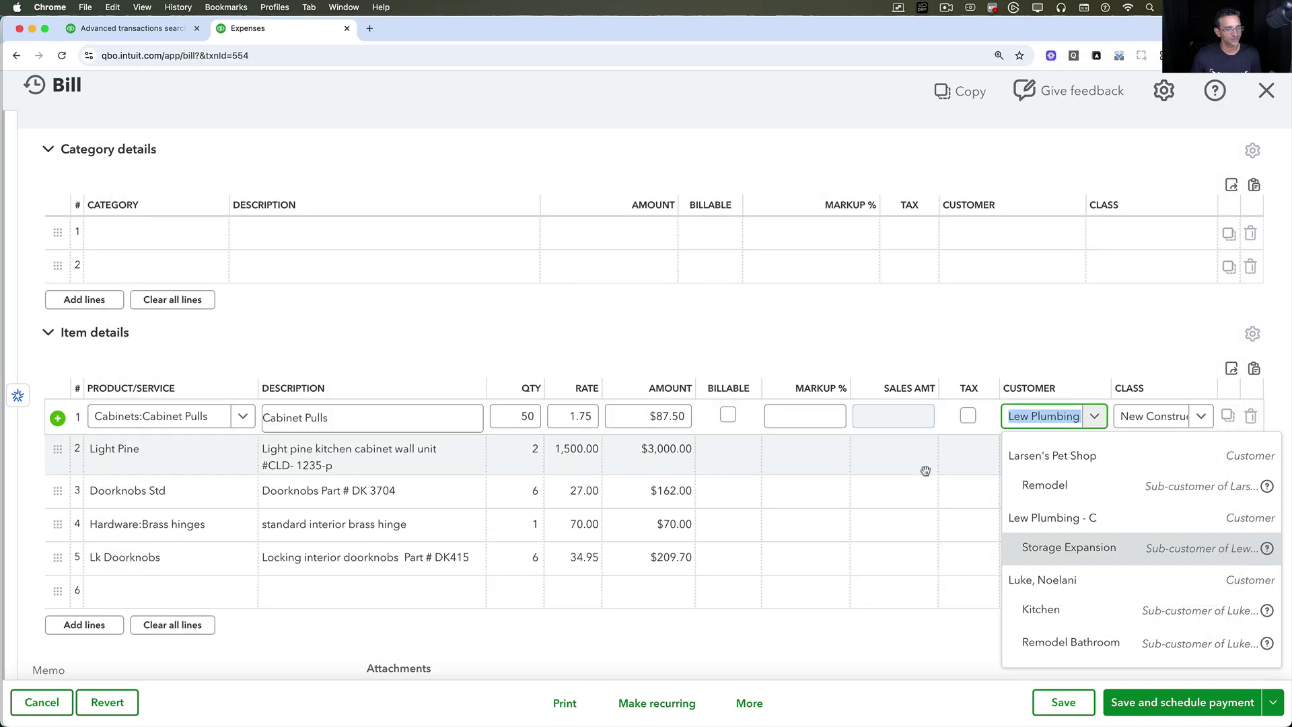
click(1201, 418)
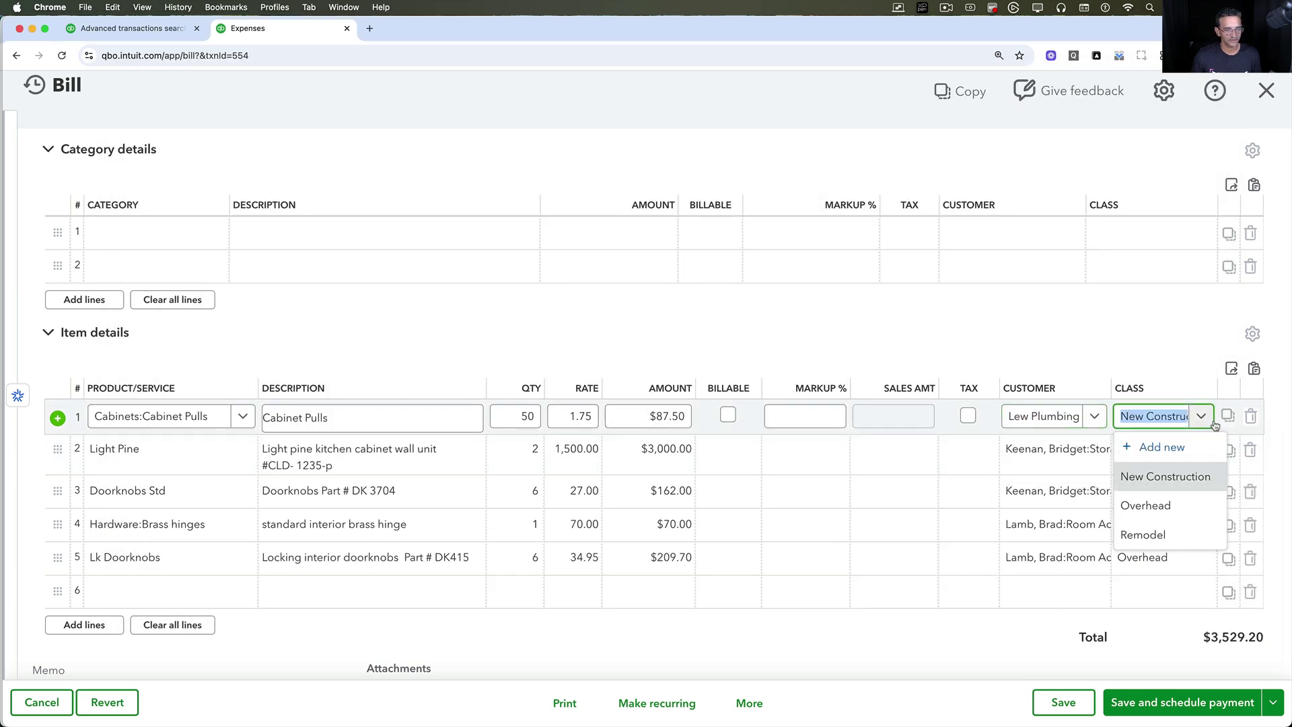
click(1169, 533)
click(1163, 419)
key(super+c)
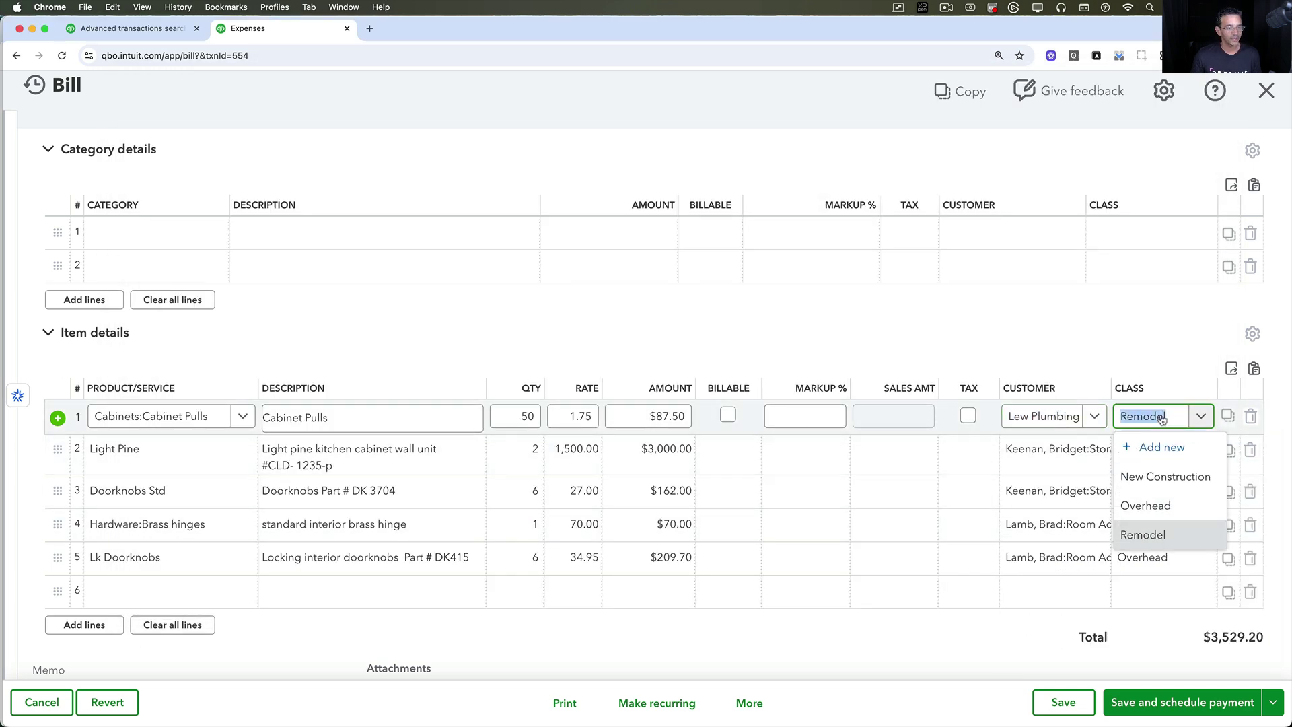
key(ctrl+Up)
click(980, 239)
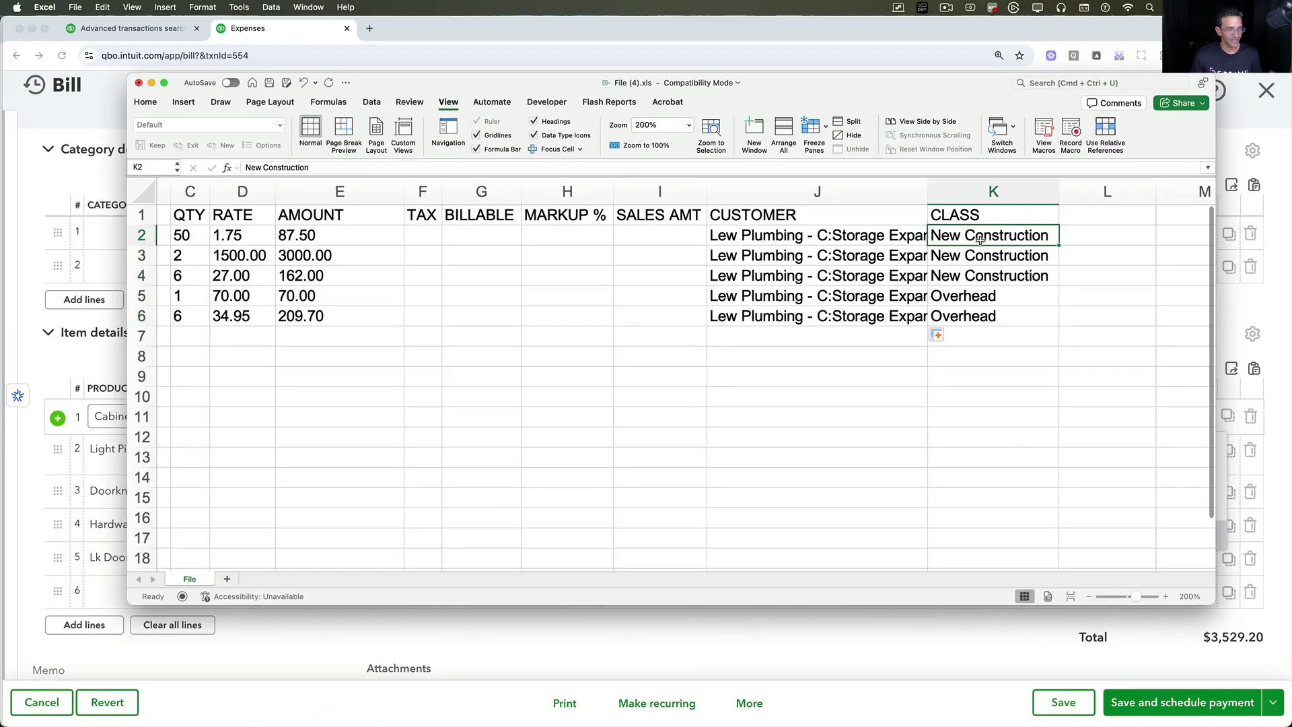
key(super+v)
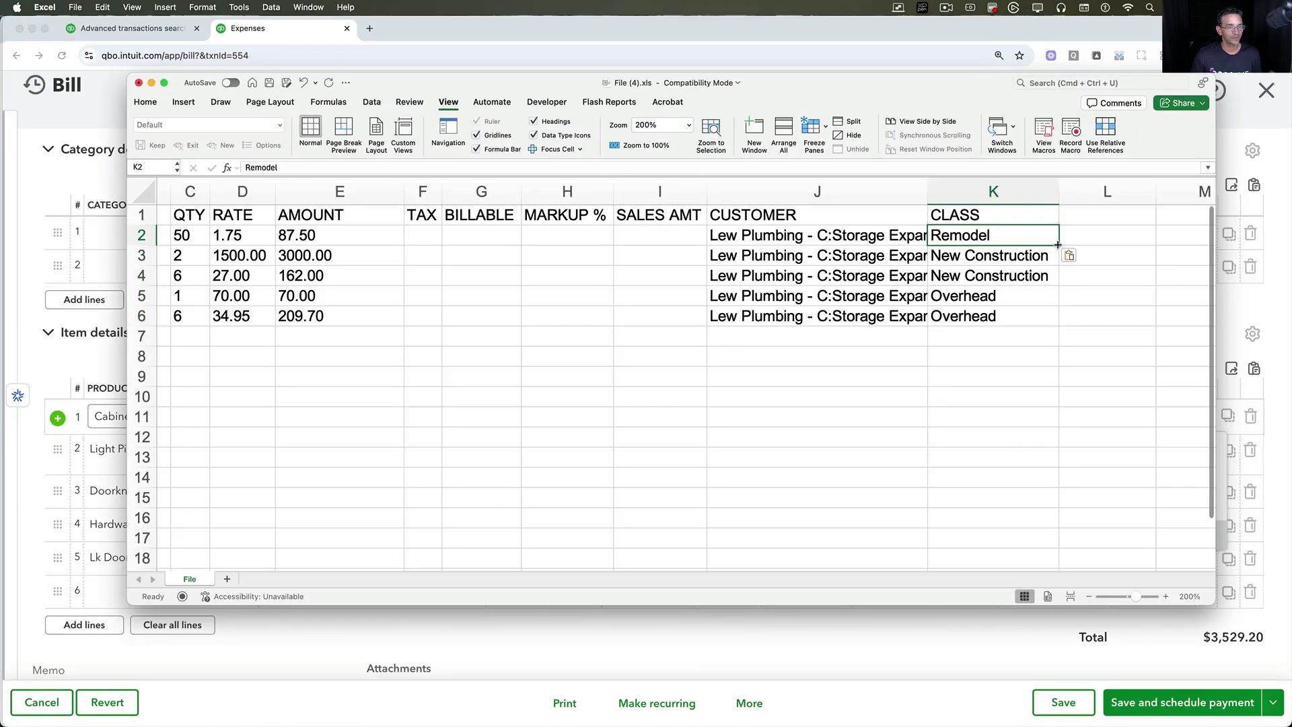
drag(1058, 244, 1043, 326)
Enter 'For Upstairs Bathroom' in B2 and fill it down through B6
scroll(693, 341, left, 5)
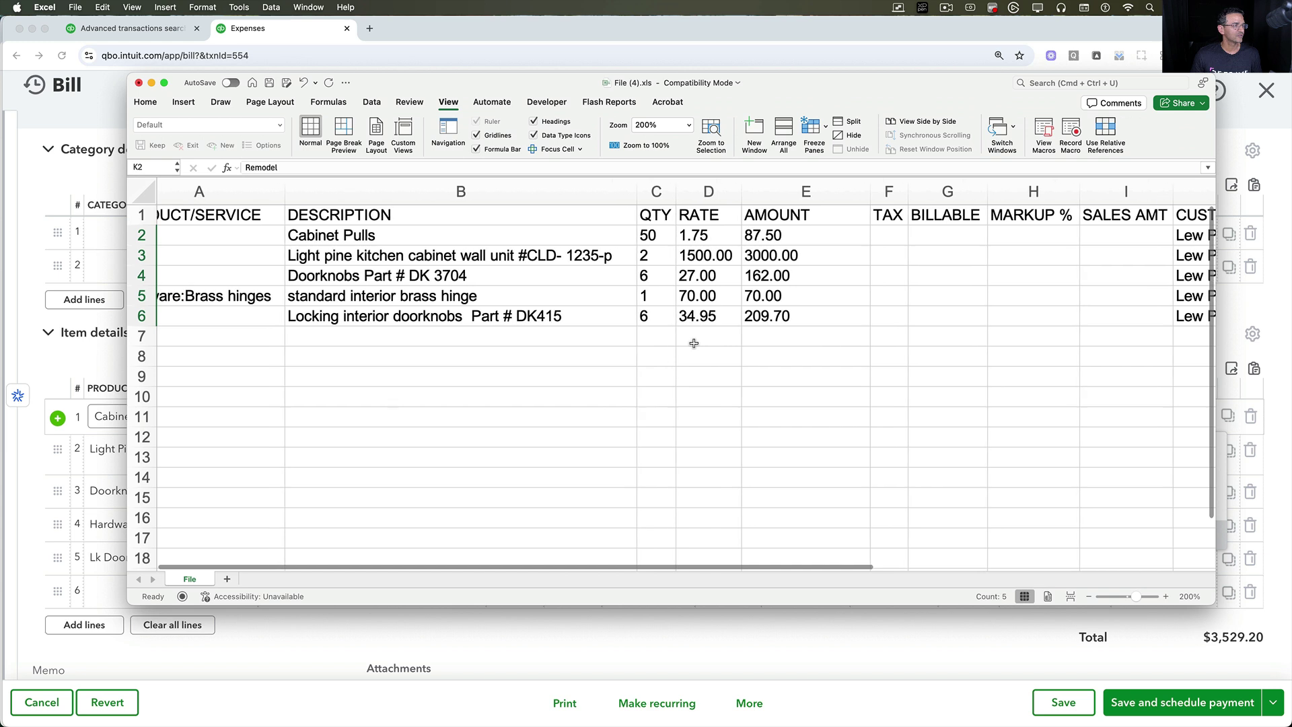
scroll(693, 340, left, 1)
click(447, 241)
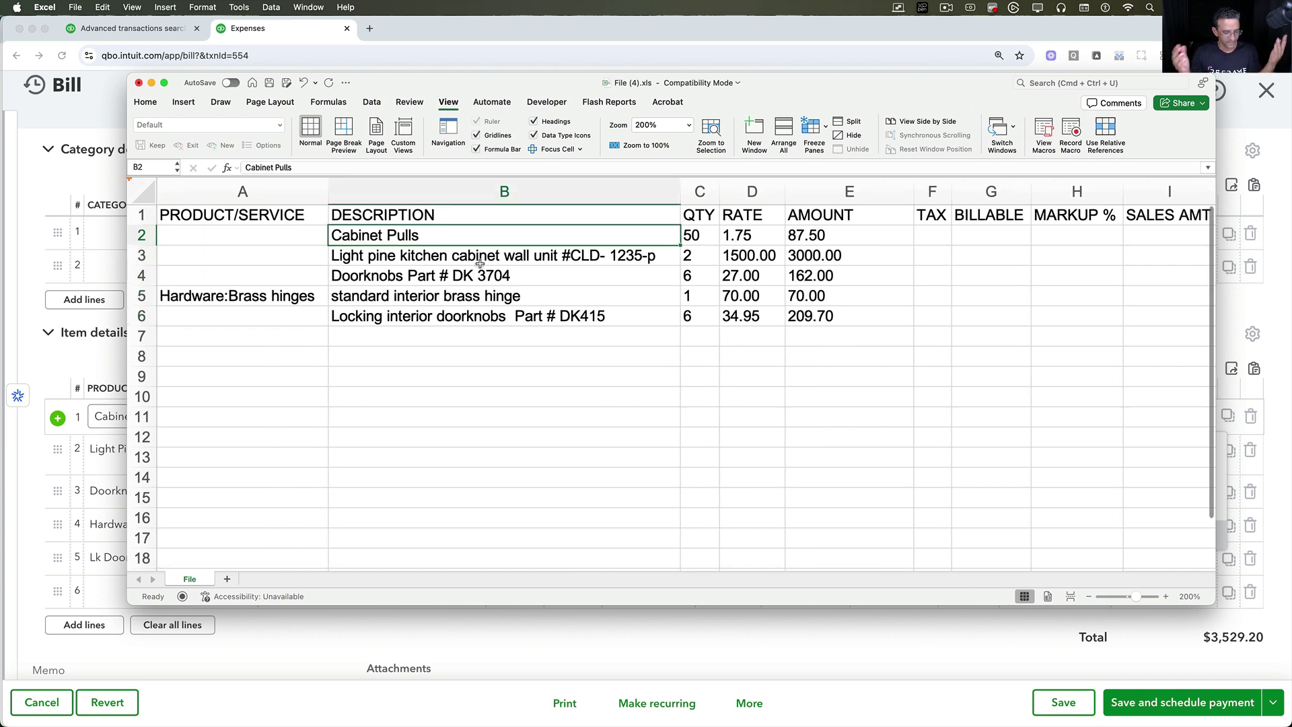
text(For)
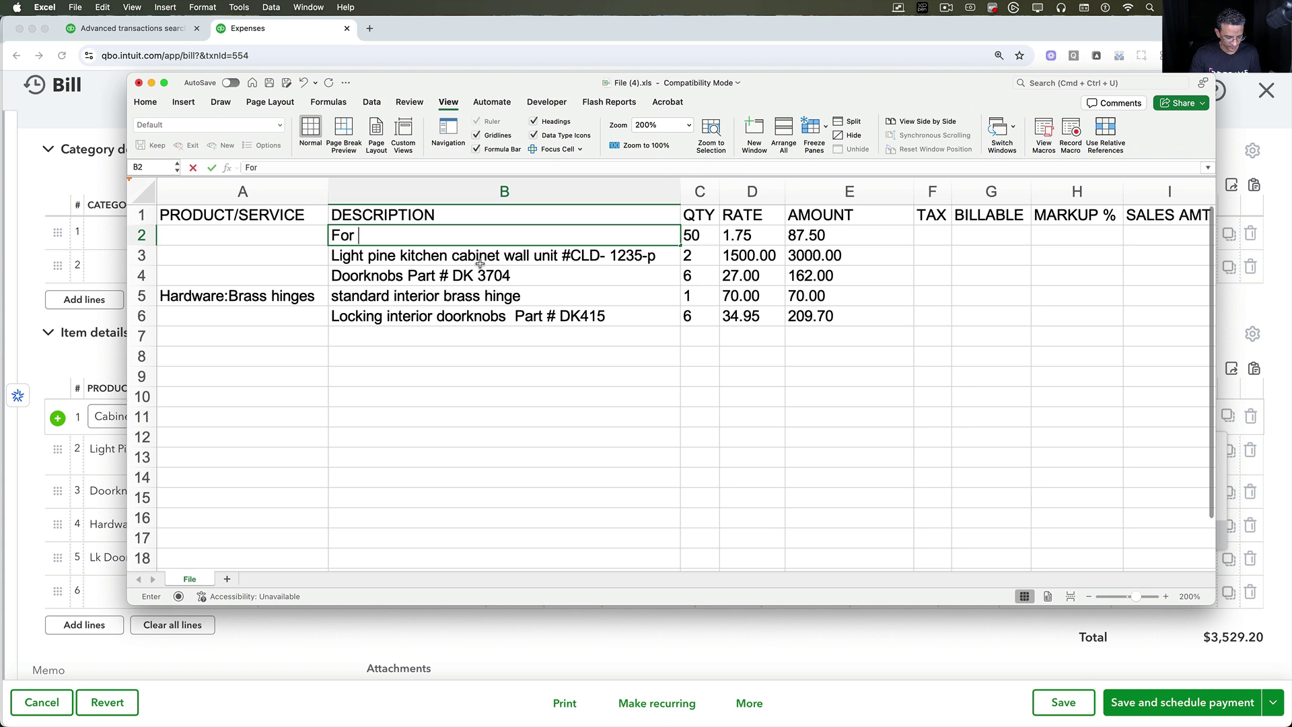
text( Upstairs B)
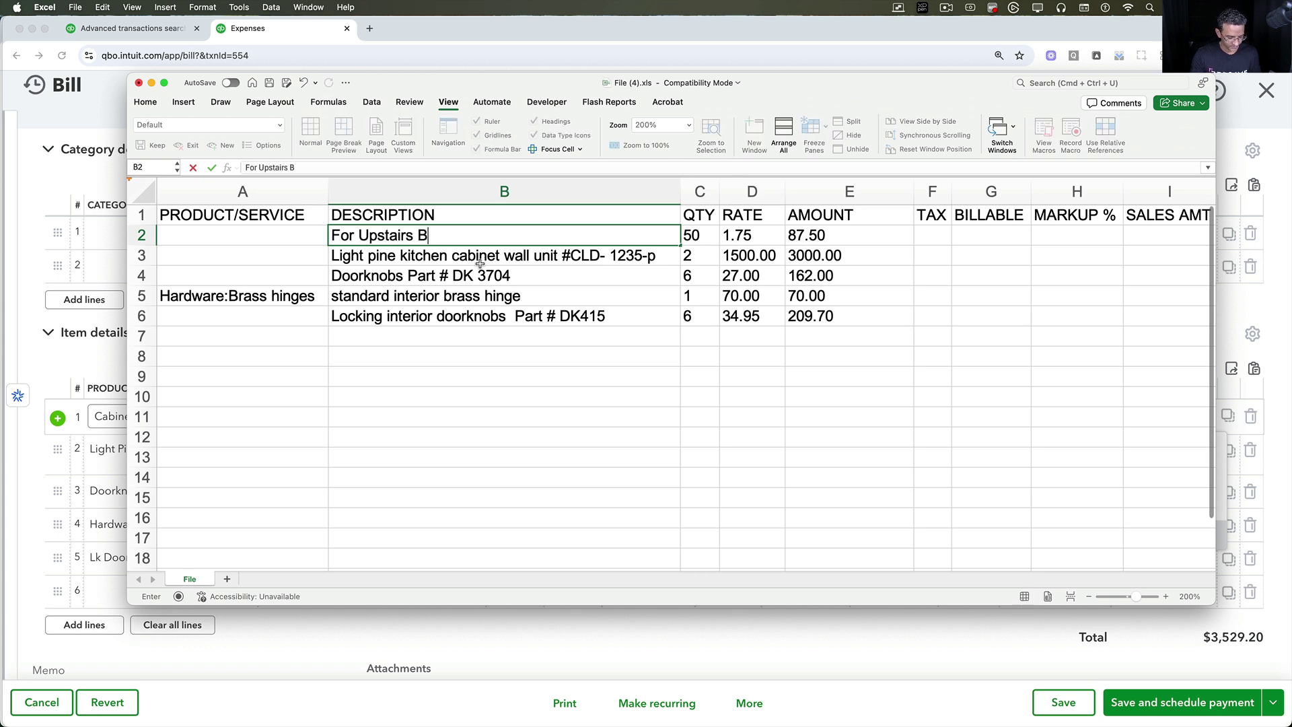
text(athroom)
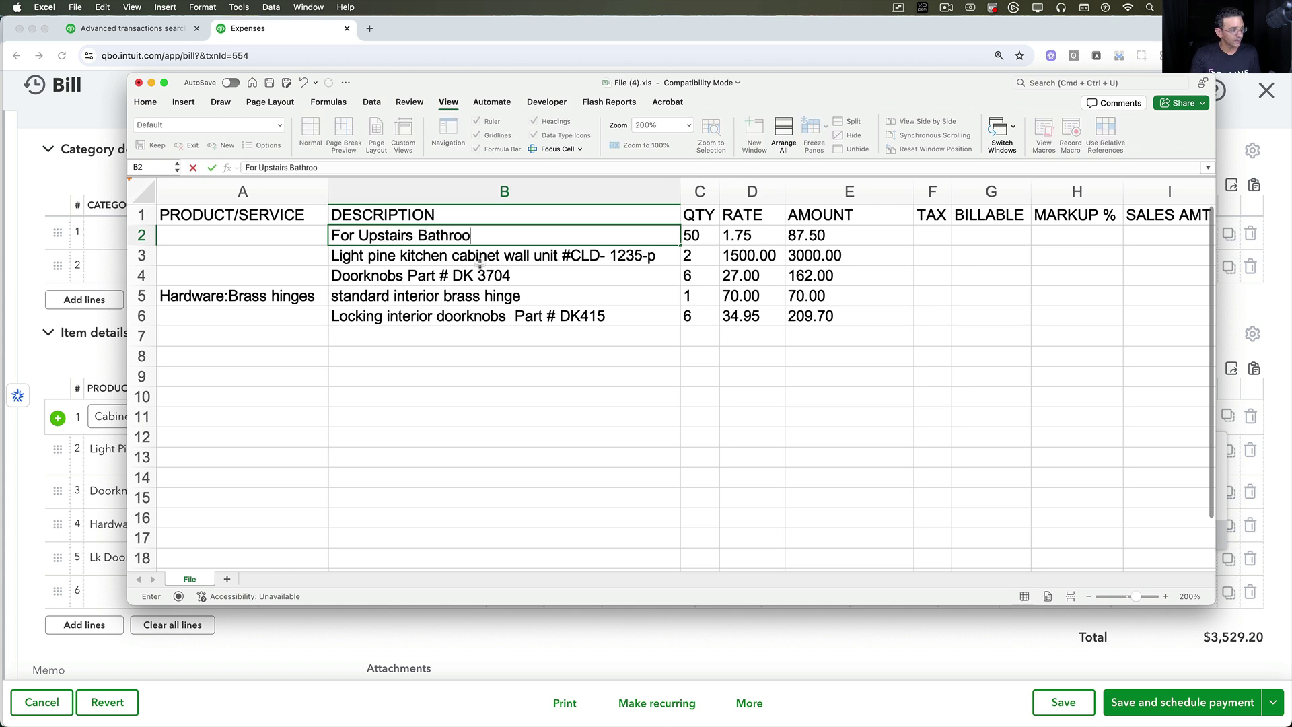
key(Return)
click(581, 242)
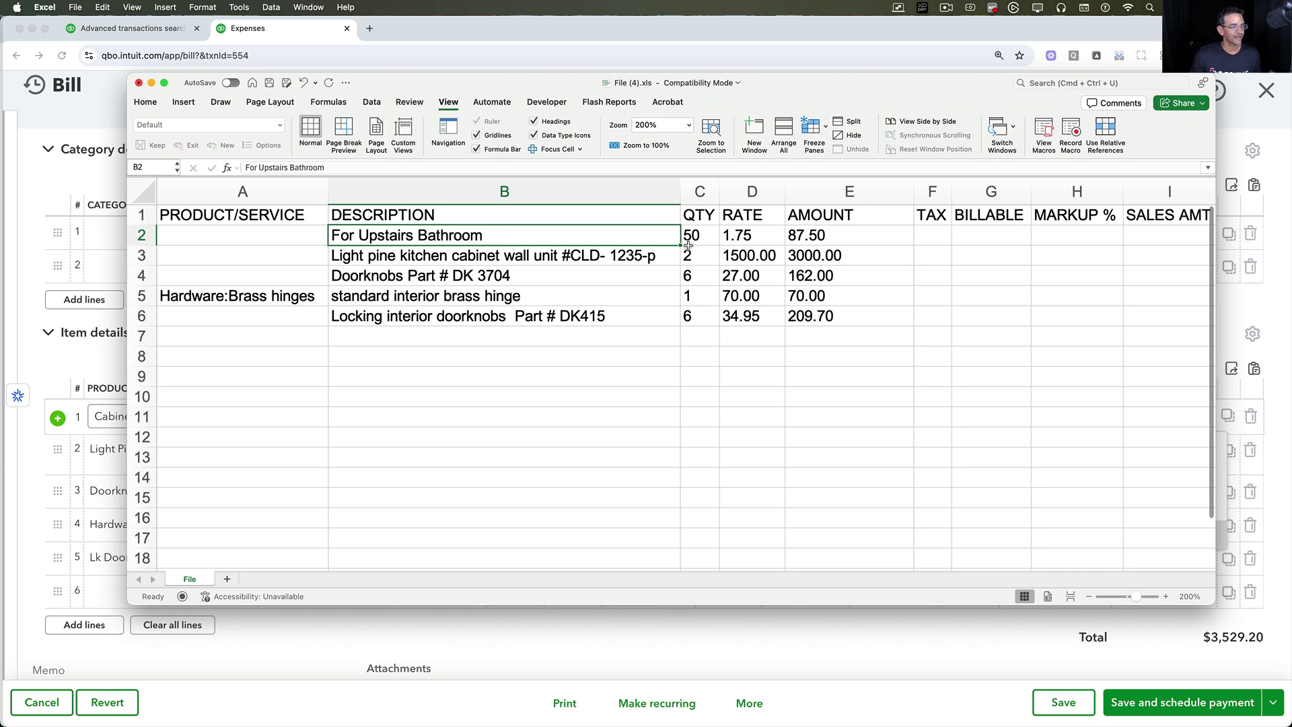
drag(682, 245, 683, 322)
click(503, 376)
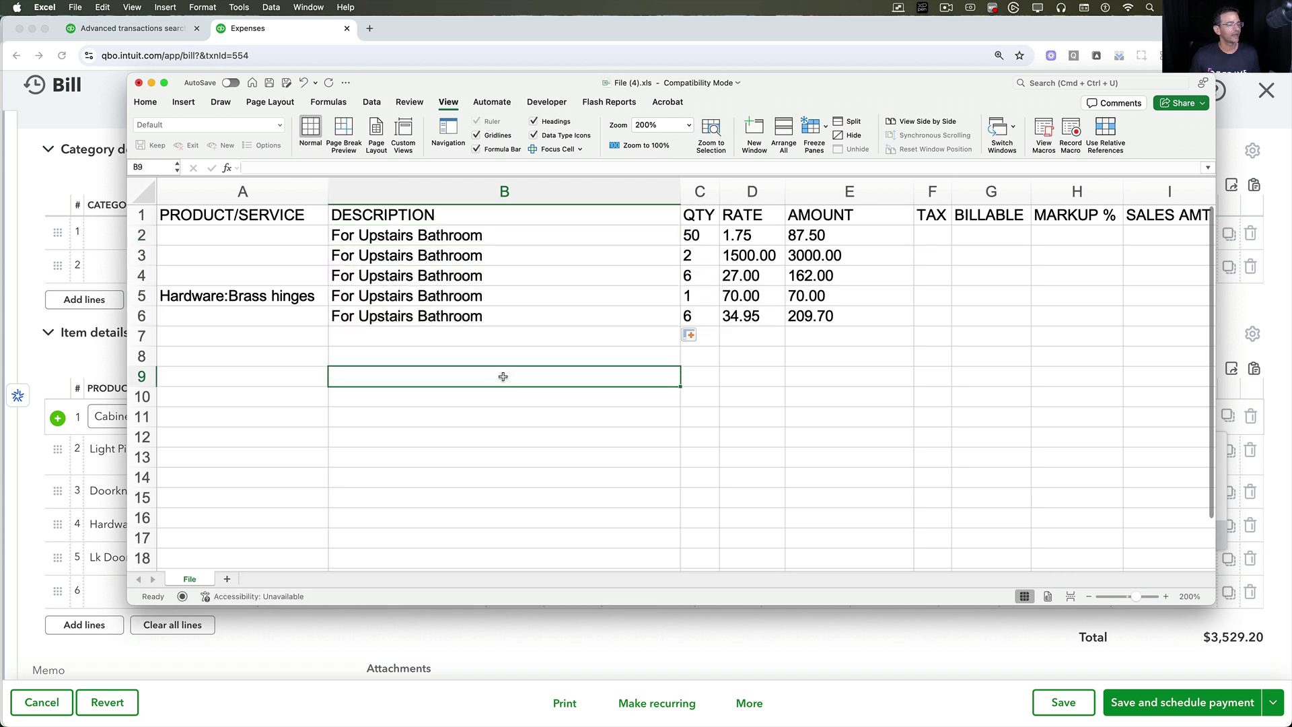
Narrow the empty TAX through SALES AMT columns of the sheet
click(308, 239)
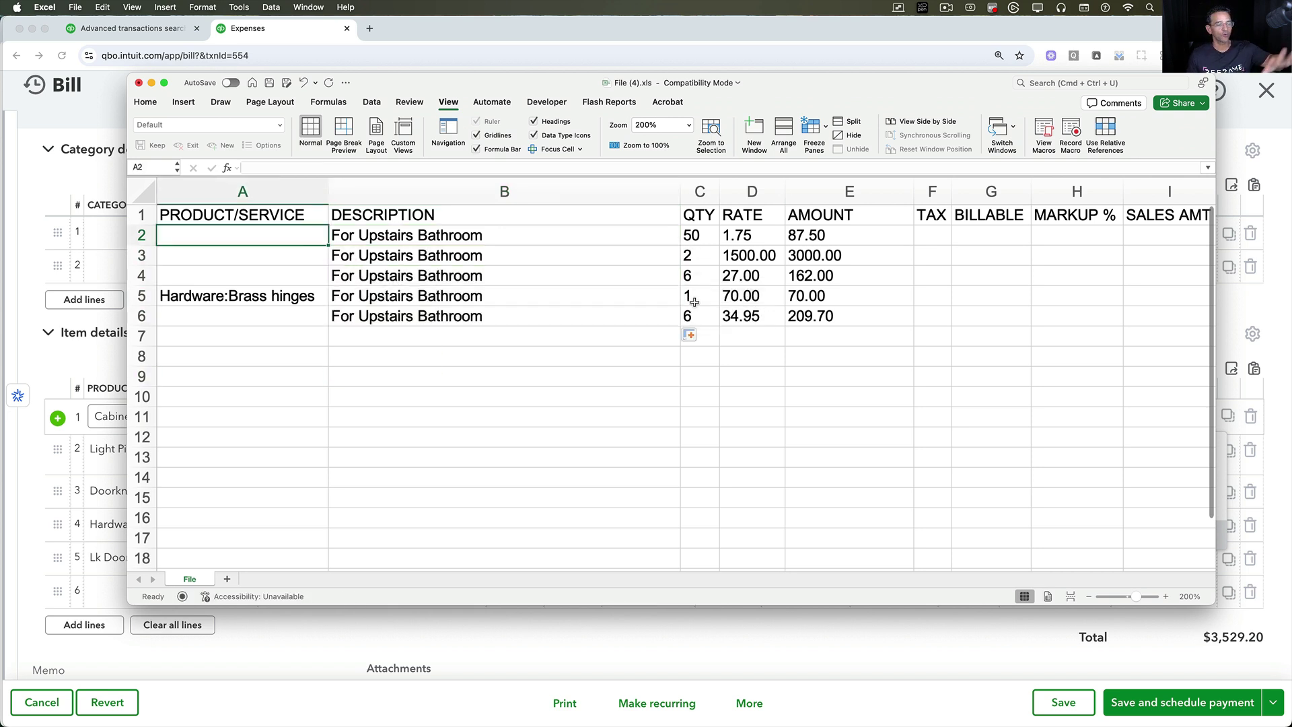
scroll(694, 302, right, 10)
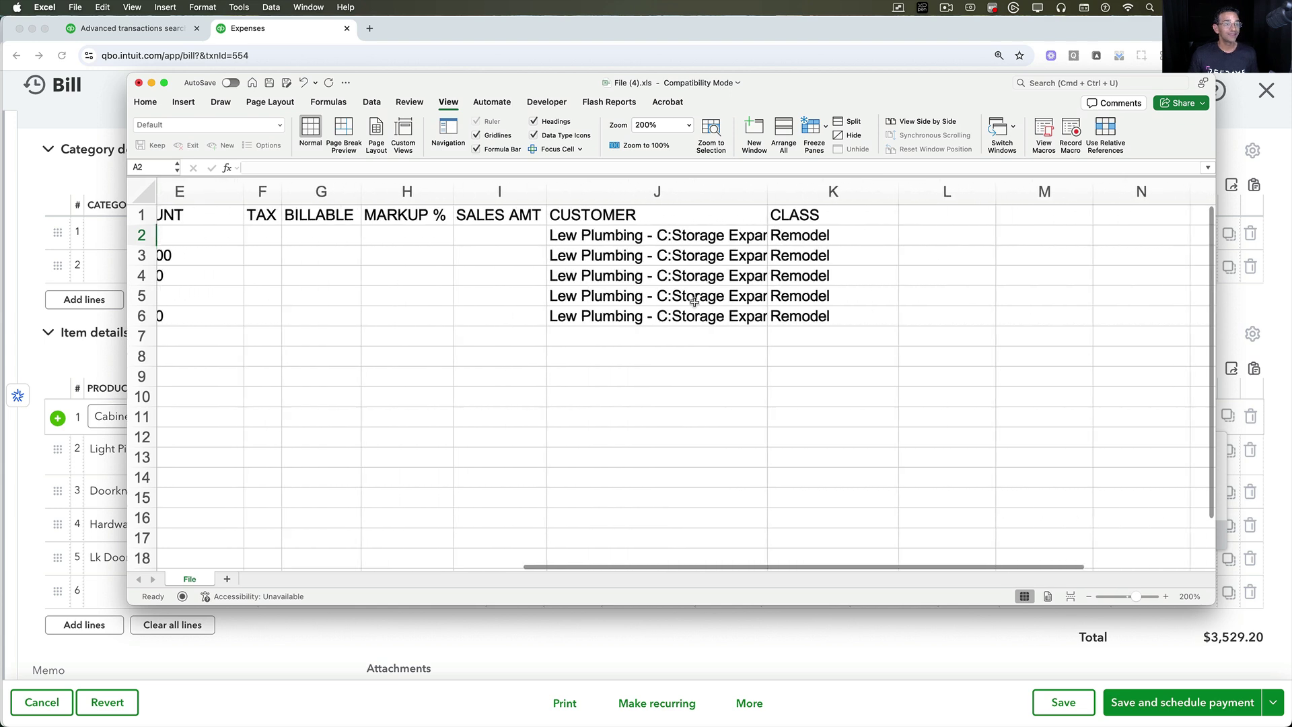
scroll(694, 302, left, 10)
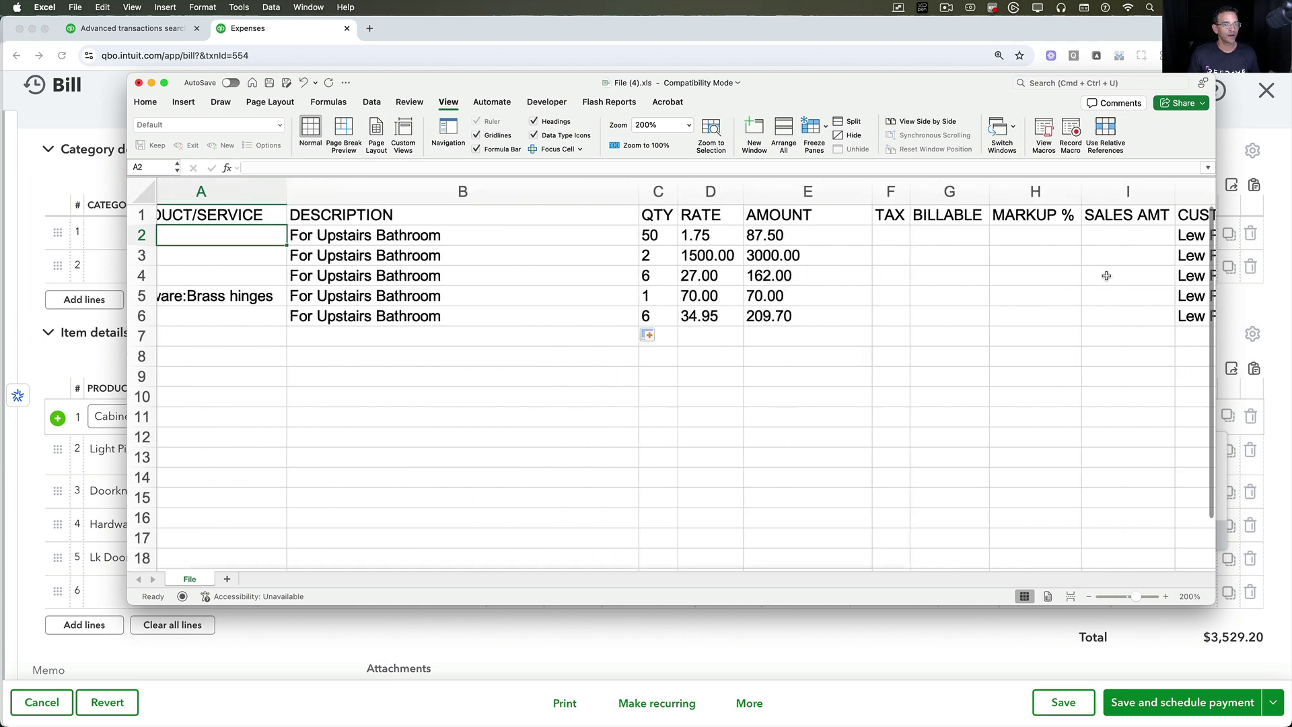
scroll(1024, 274, right, 2)
drag(1062, 196, 816, 192)
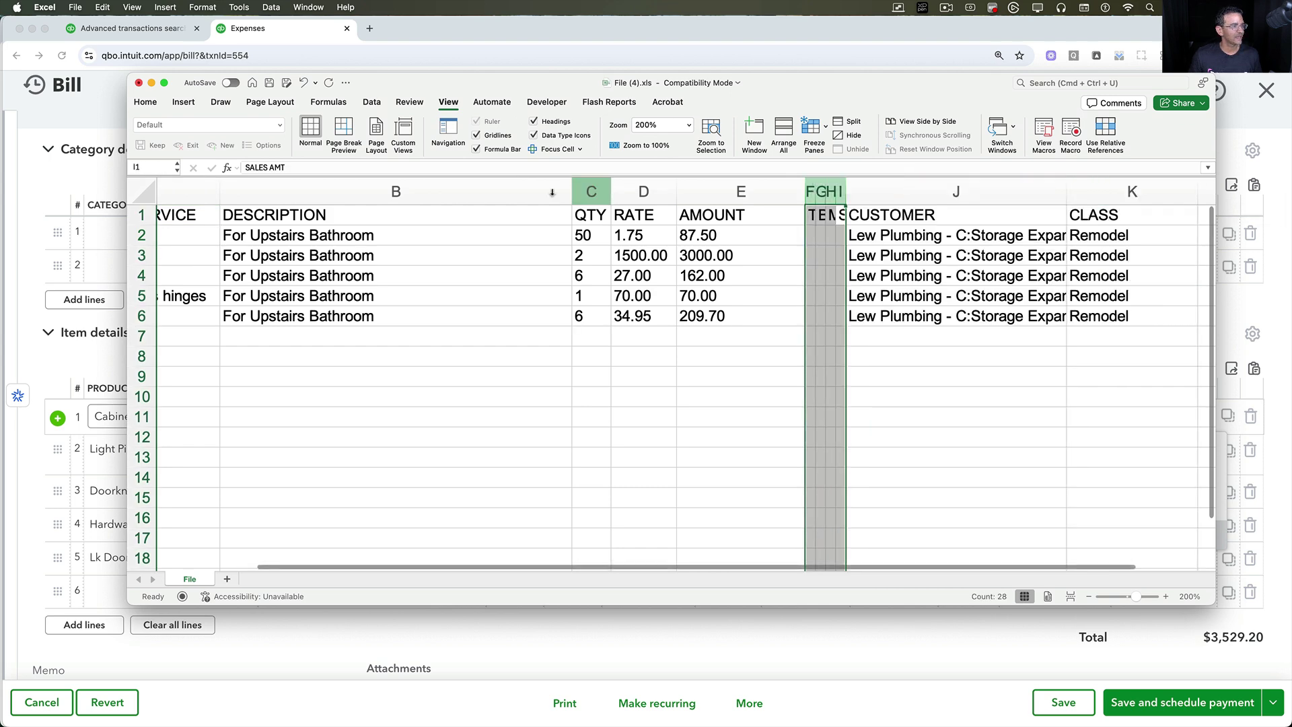
click(564, 192)
drag(577, 185, 406, 185)
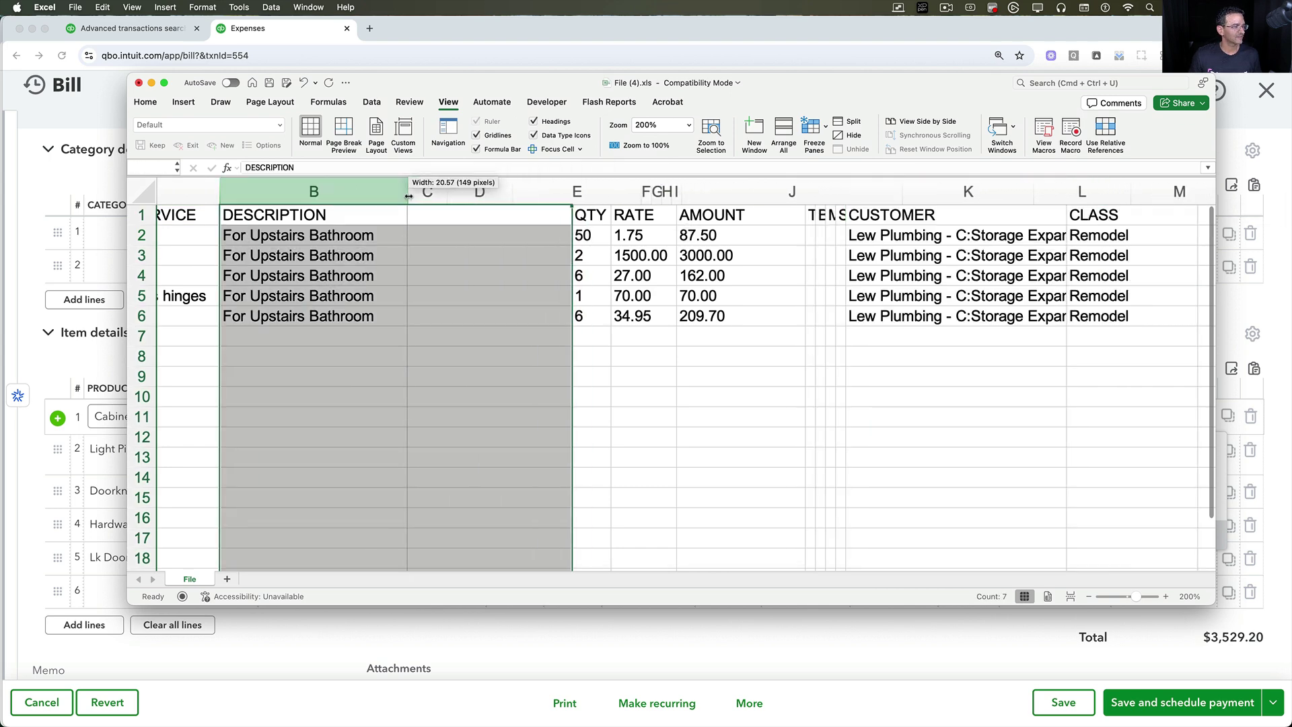
click(438, 276)
Copy the five item lines in A2:K6 and return to the QuickBooks bill
scroll(442, 280, left, 2)
scroll(443, 280, left, 1)
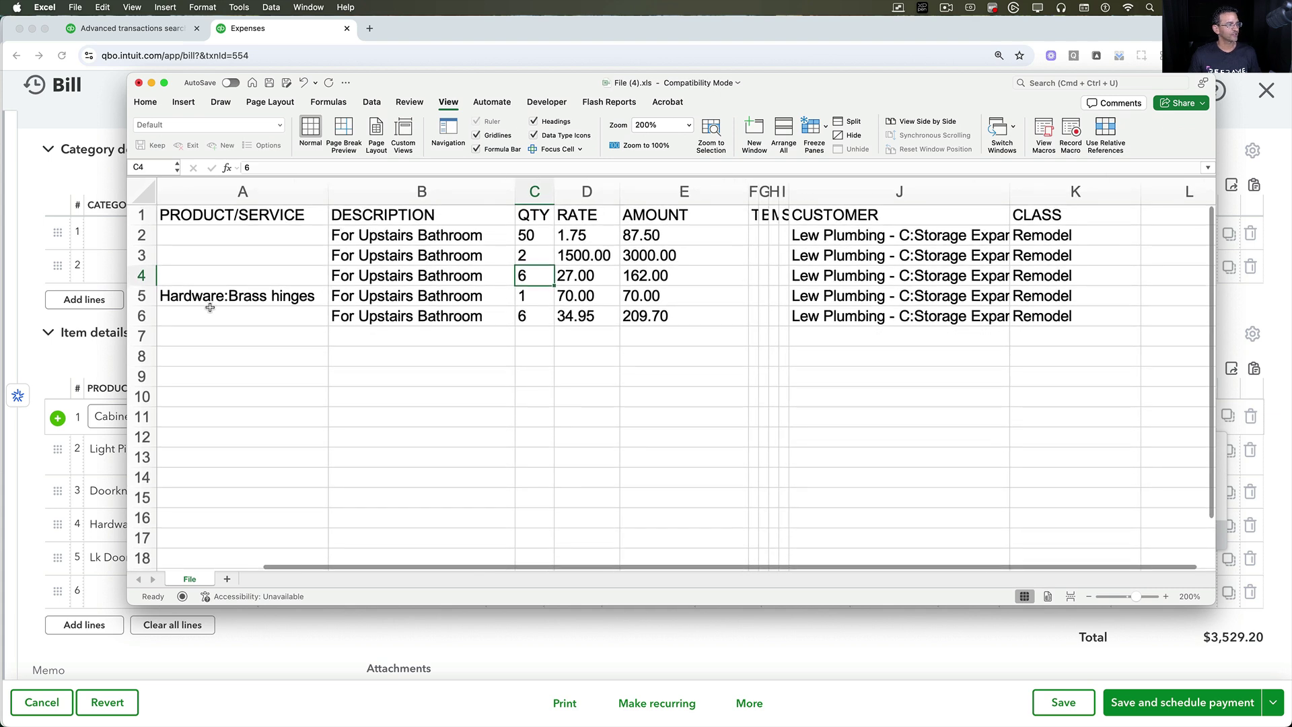
drag(178, 236, 1117, 321)
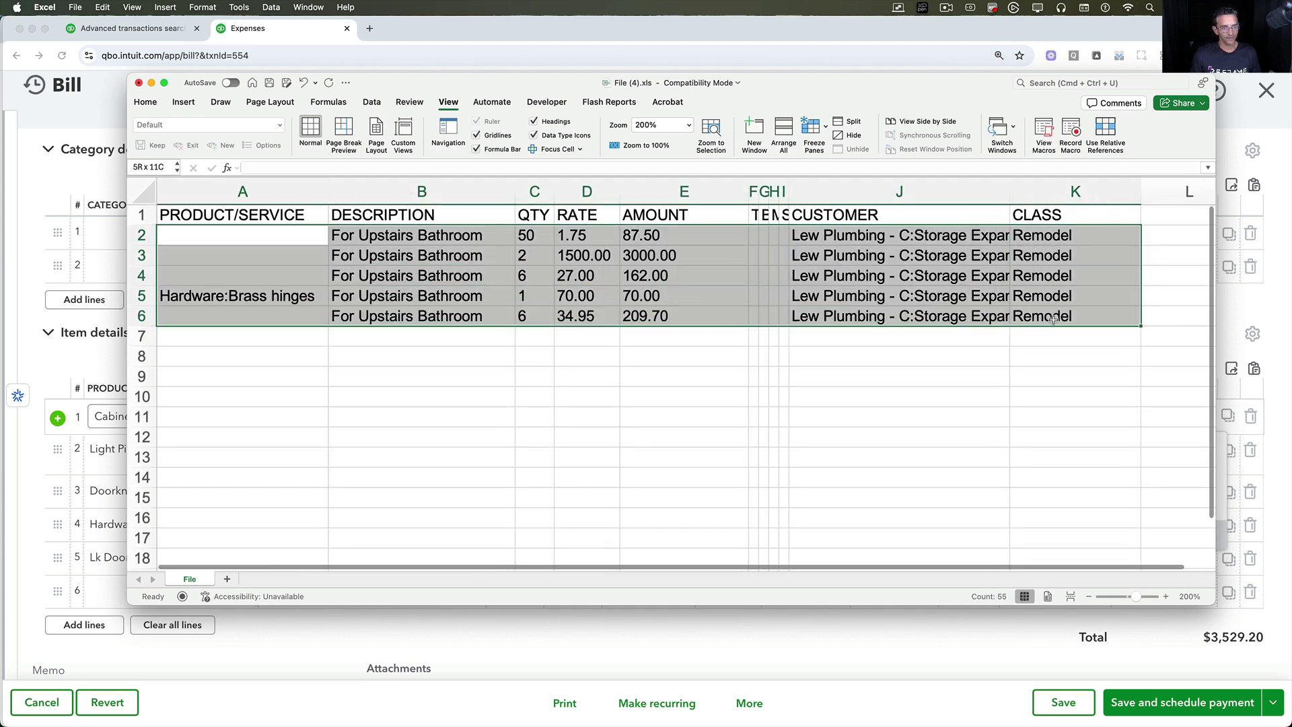
key(cmd+c)
click(216, 266)
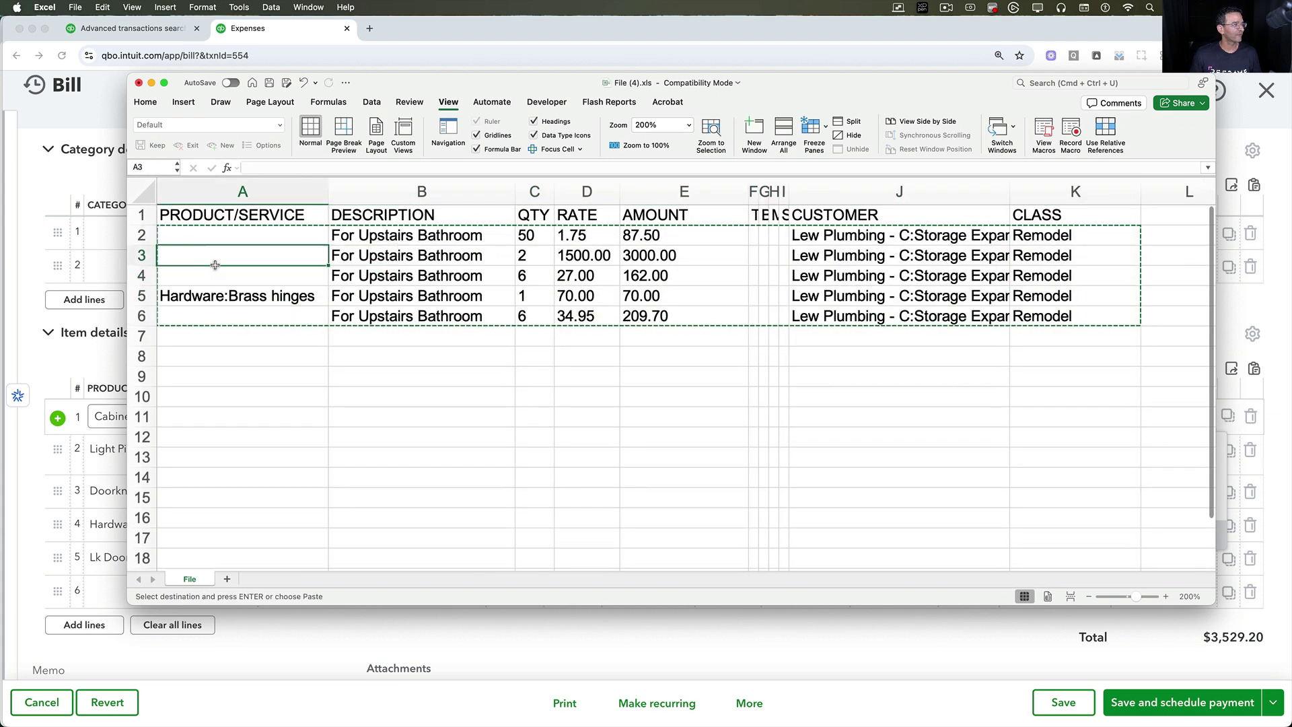
drag(216, 235, 217, 310)
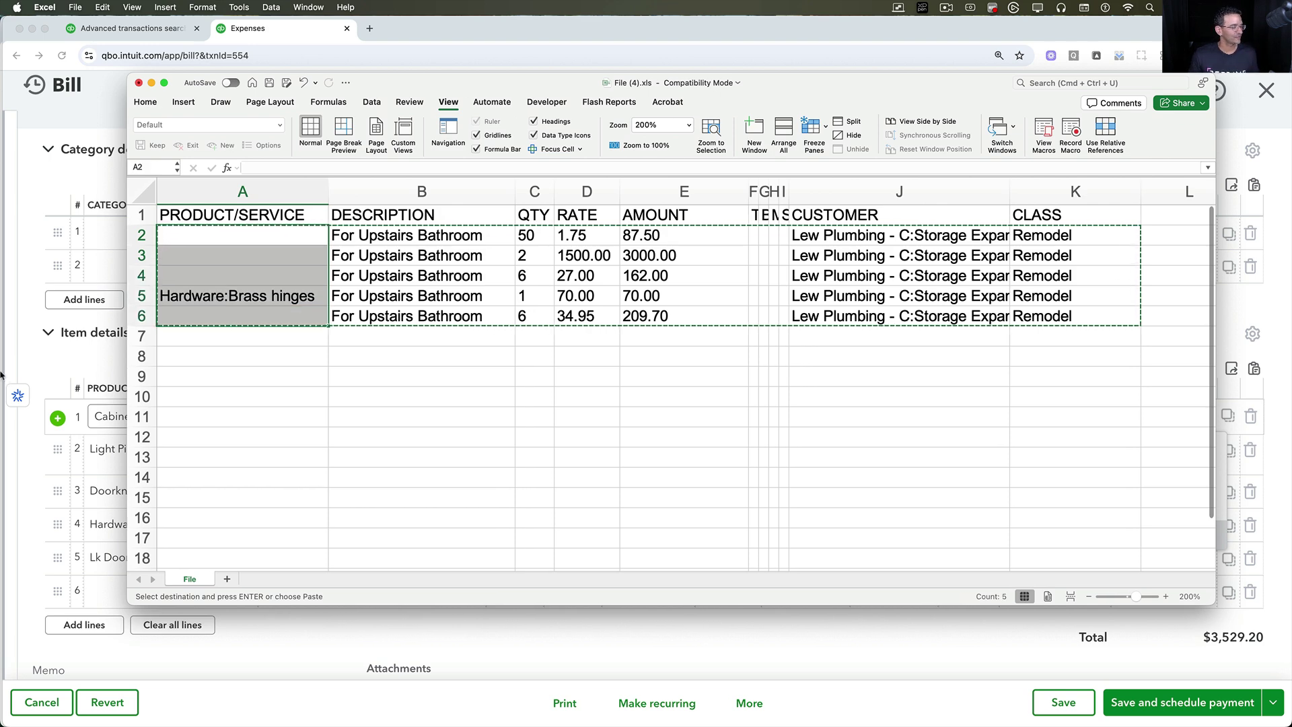
click(35, 352)
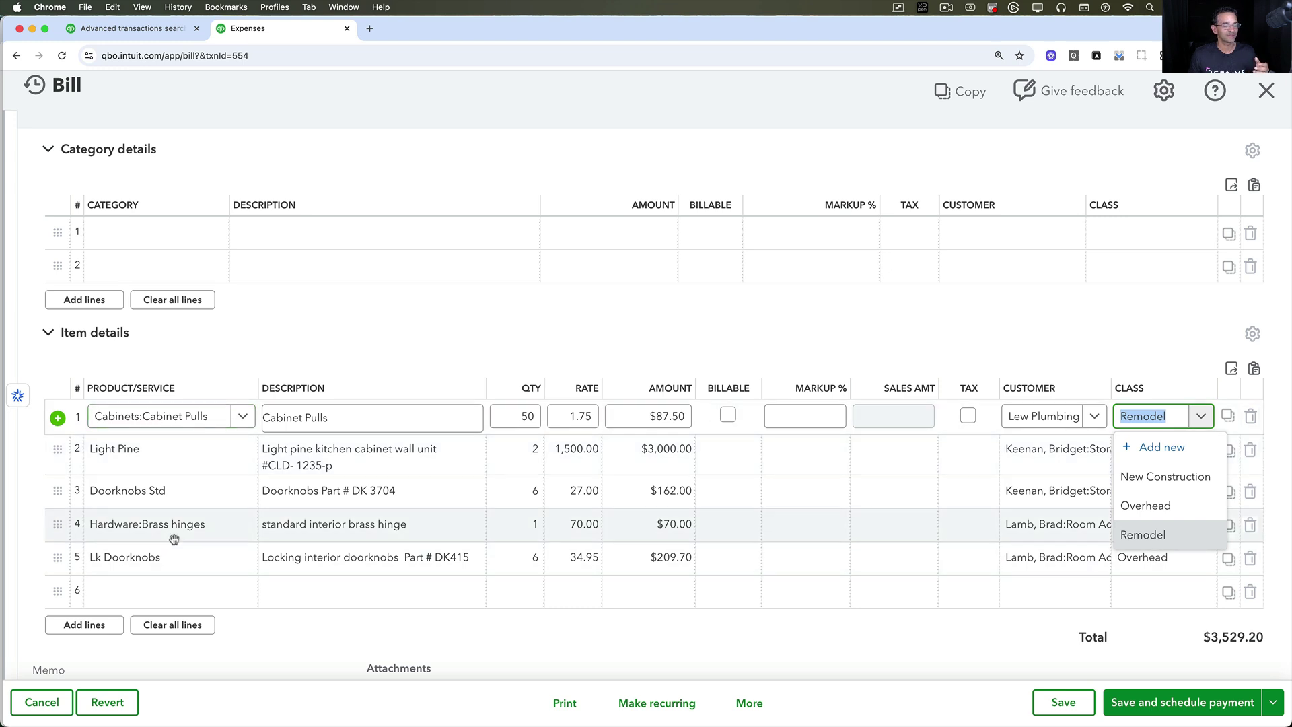
Close the class choices and inspect the class fields of the bill's first four item lines
click(585, 357)
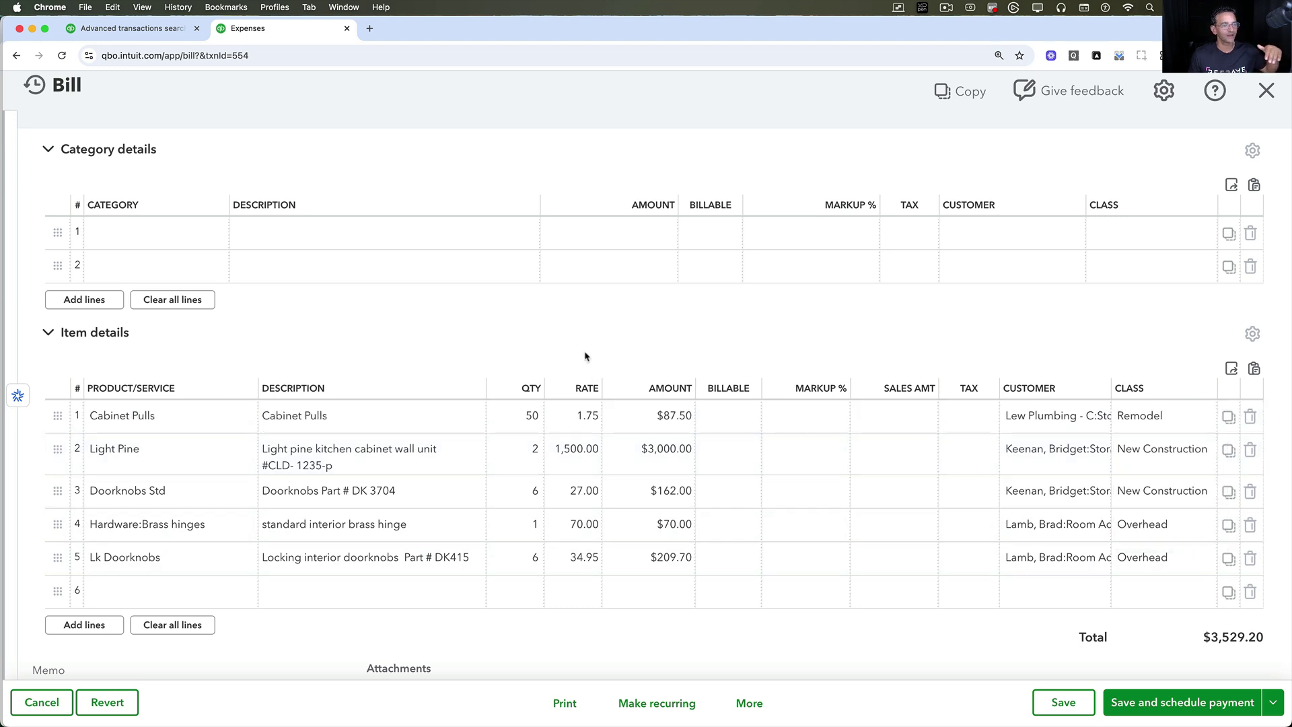
click(1255, 369)
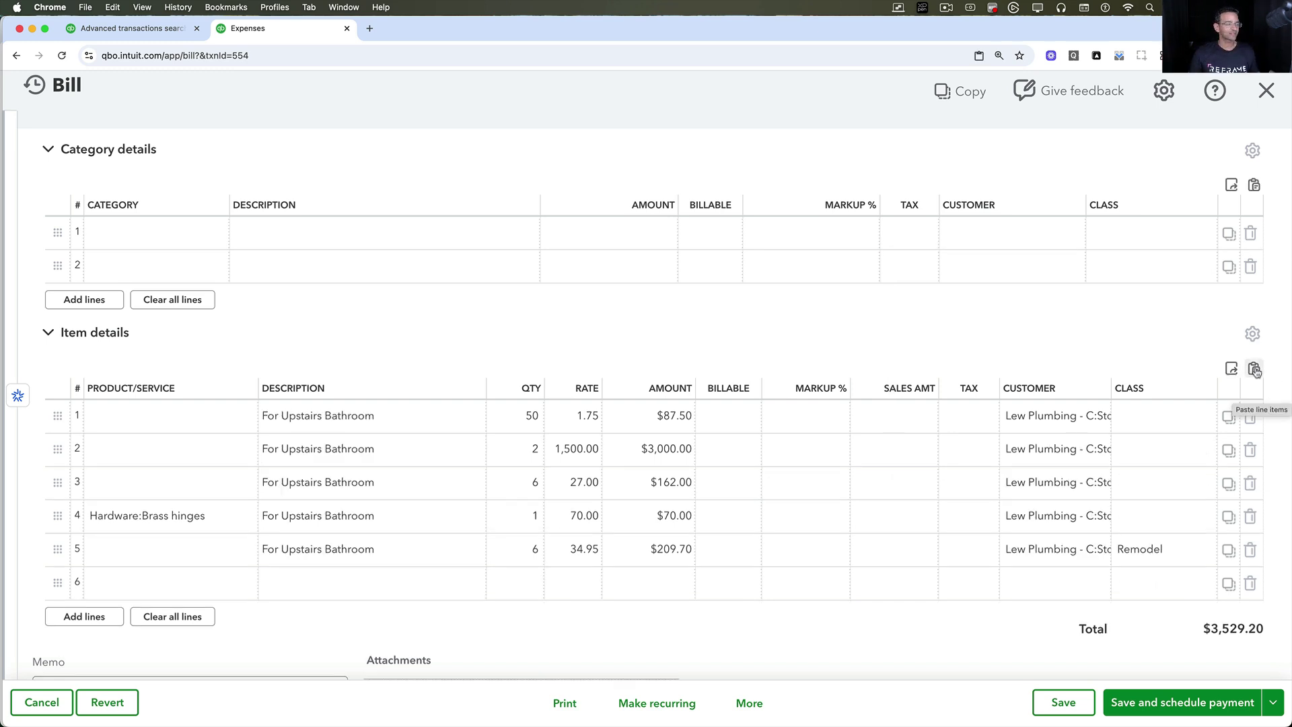
click(216, 421)
click(186, 451)
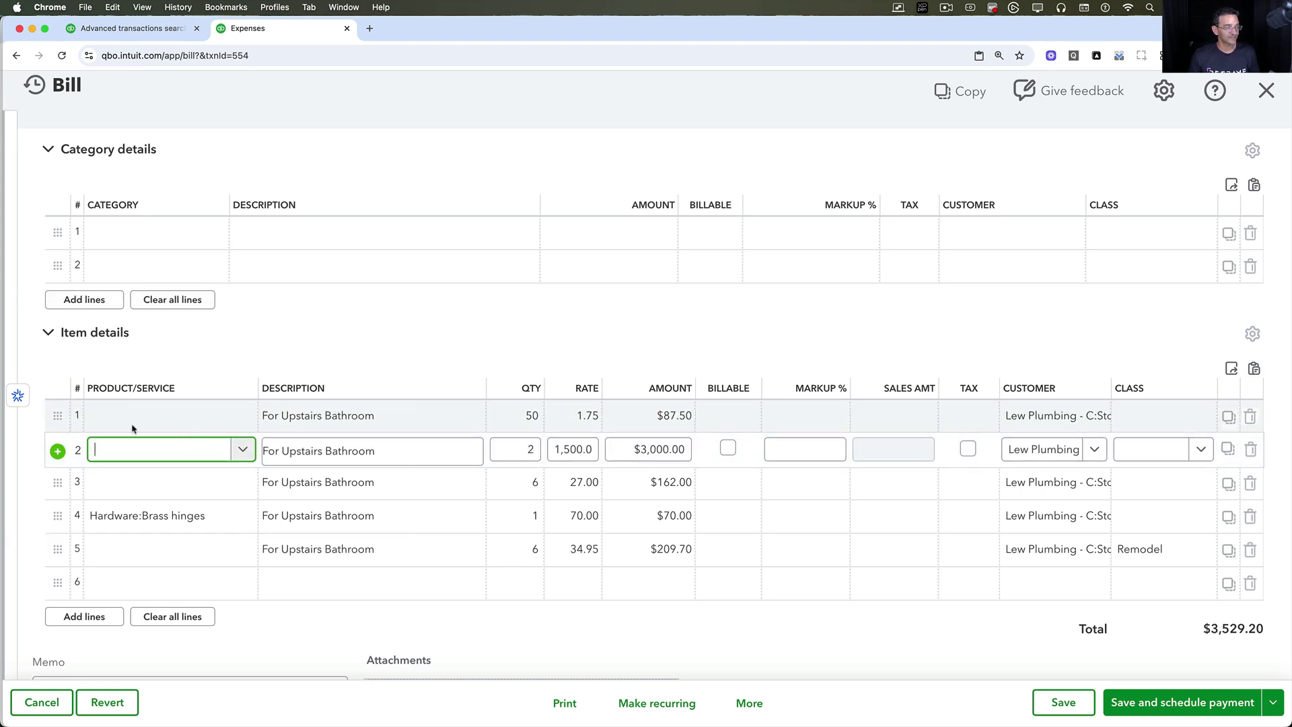
click(1154, 415)
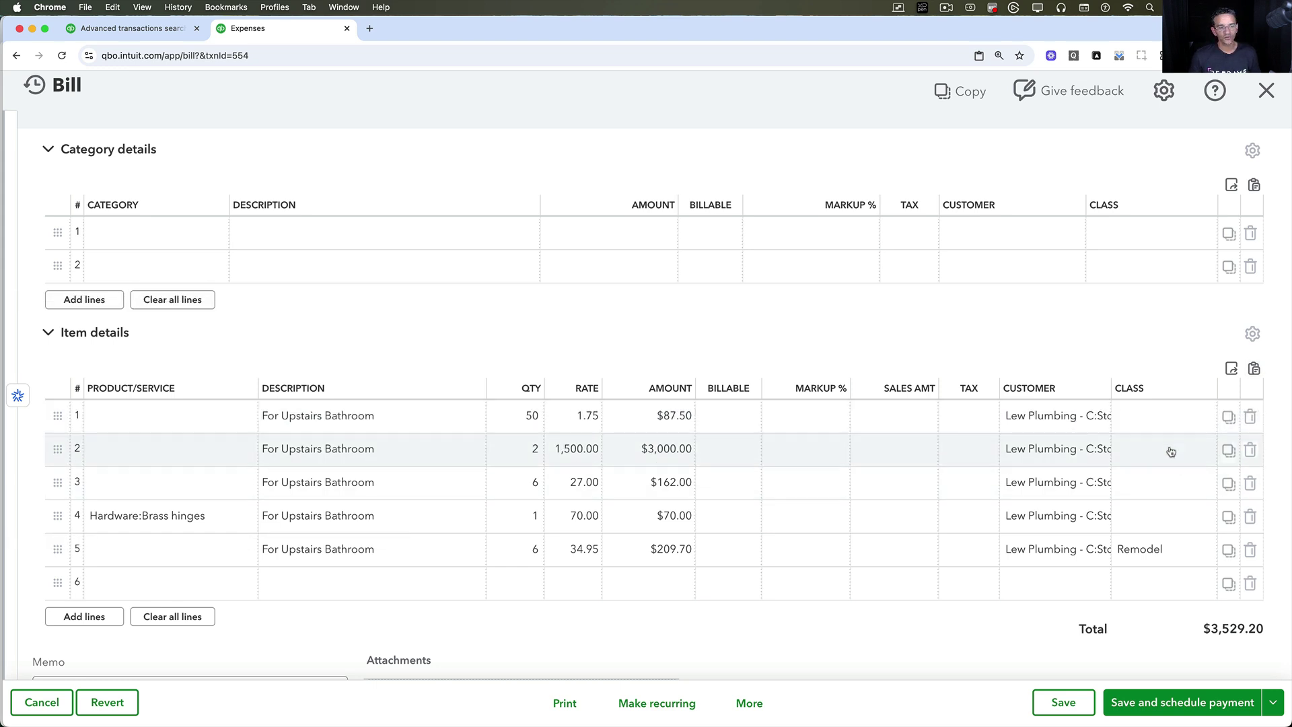
click(1171, 451)
click(1165, 484)
click(1164, 518)
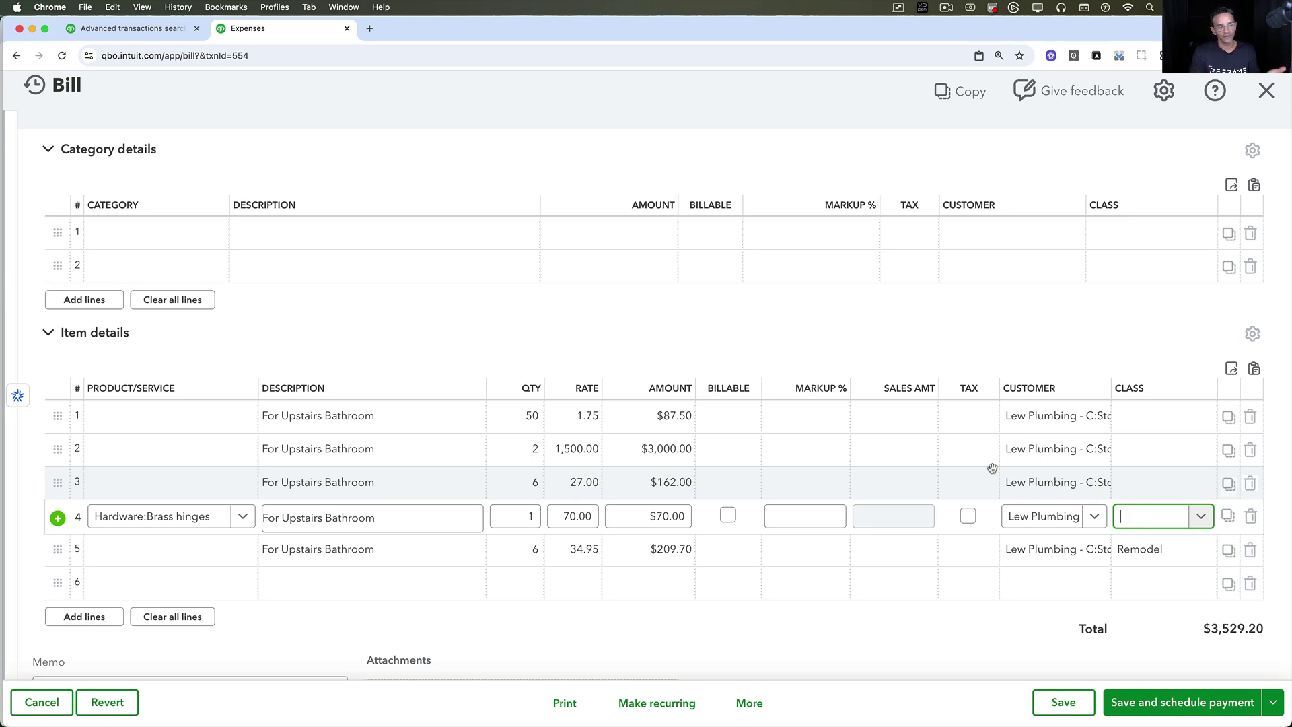
Collapse and re-expand Item details, then bring up the browser's extensions list
click(593, 332)
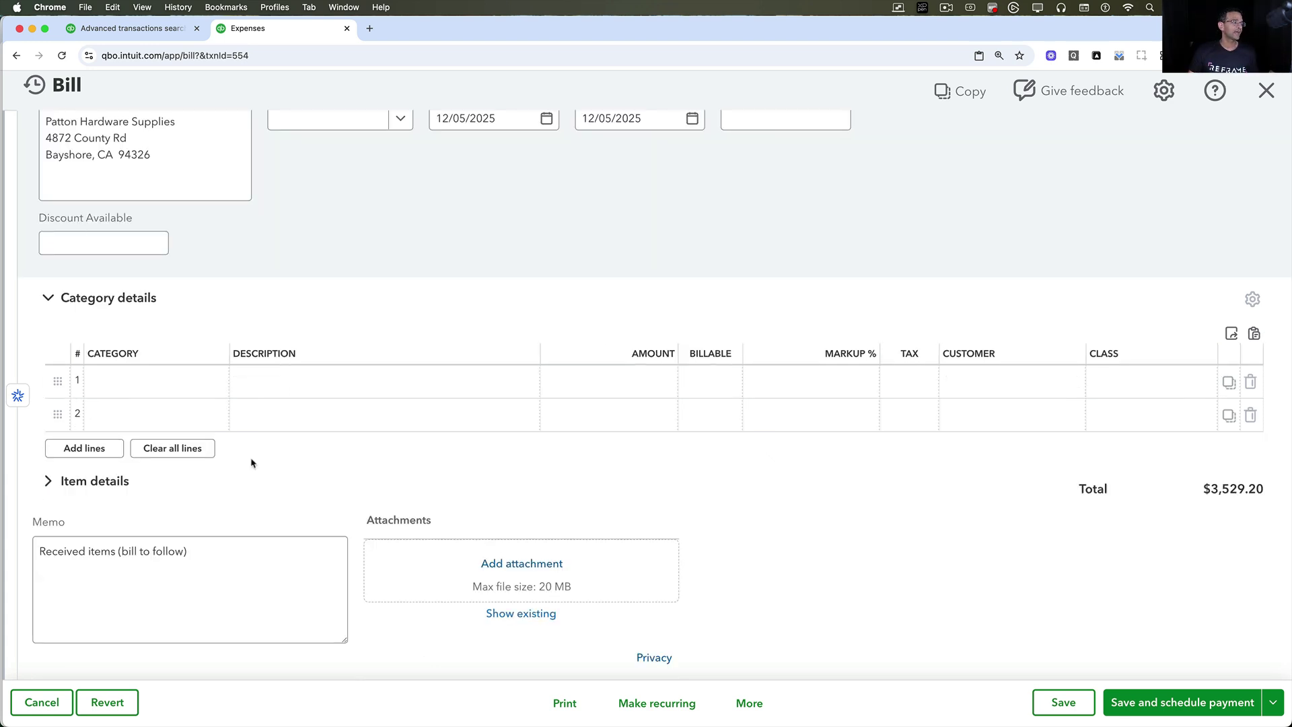
click(108, 482)
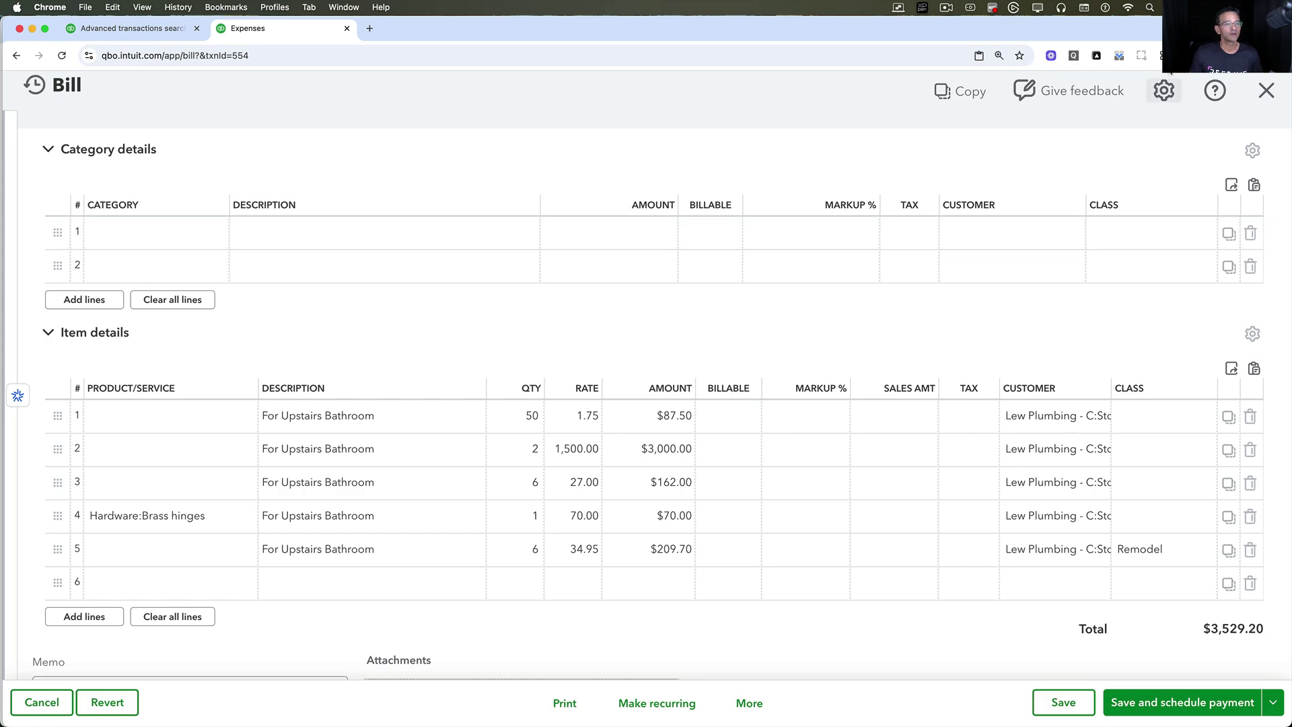
click(1160, 55)
Enable RightTool for QuickBooks Online in Manage Extensions and reload the bill in the Expenses tab
click(1045, 381)
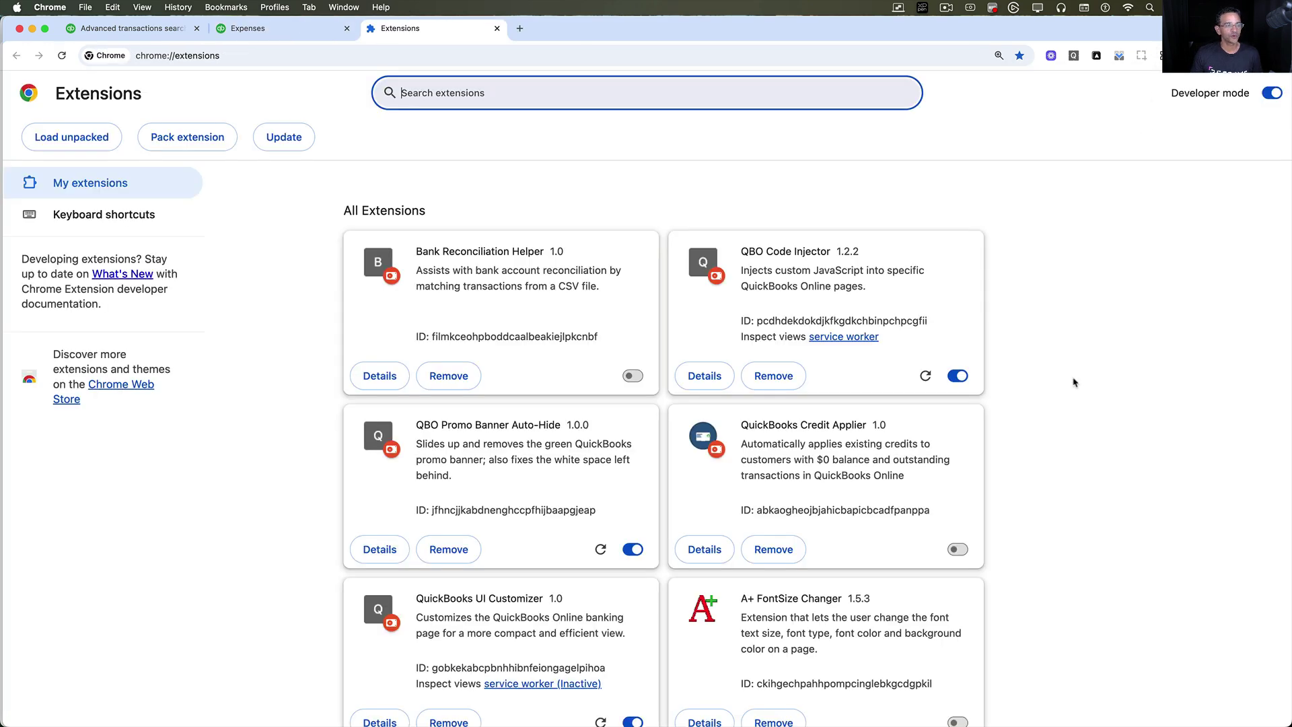
scroll(683, 536, down, 20)
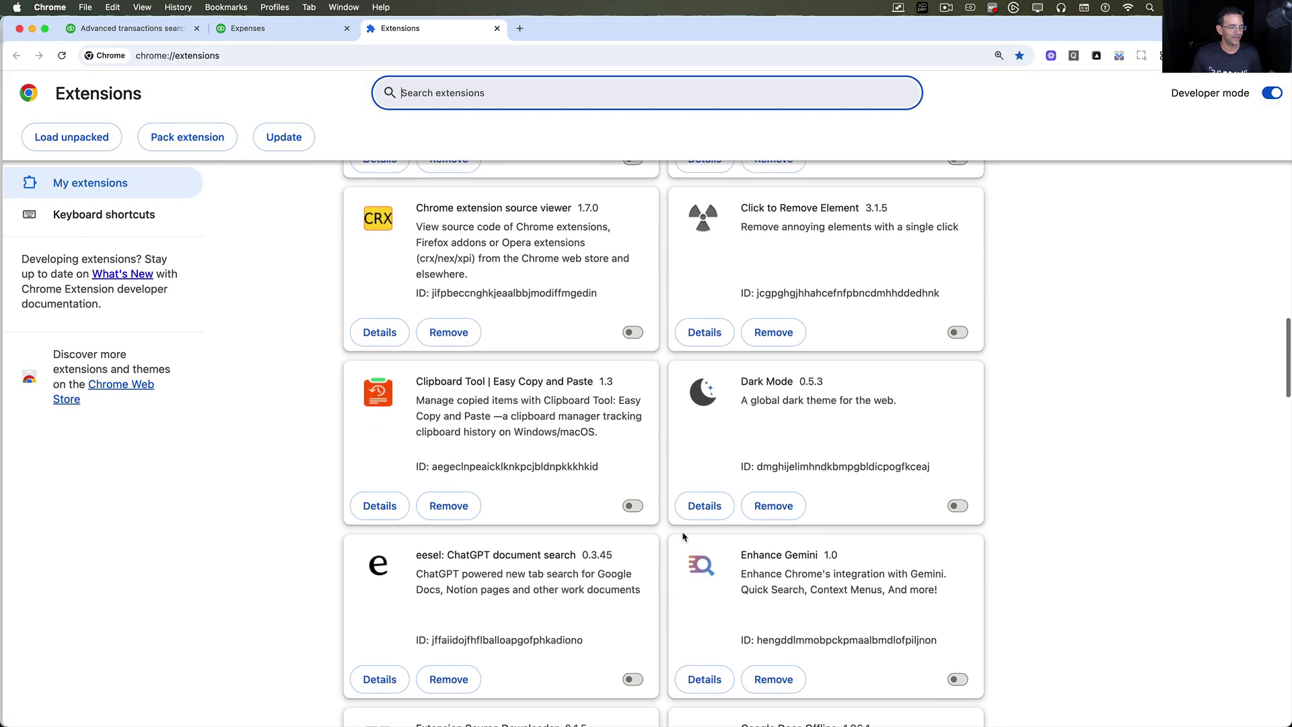
scroll(683, 537, down, 15)
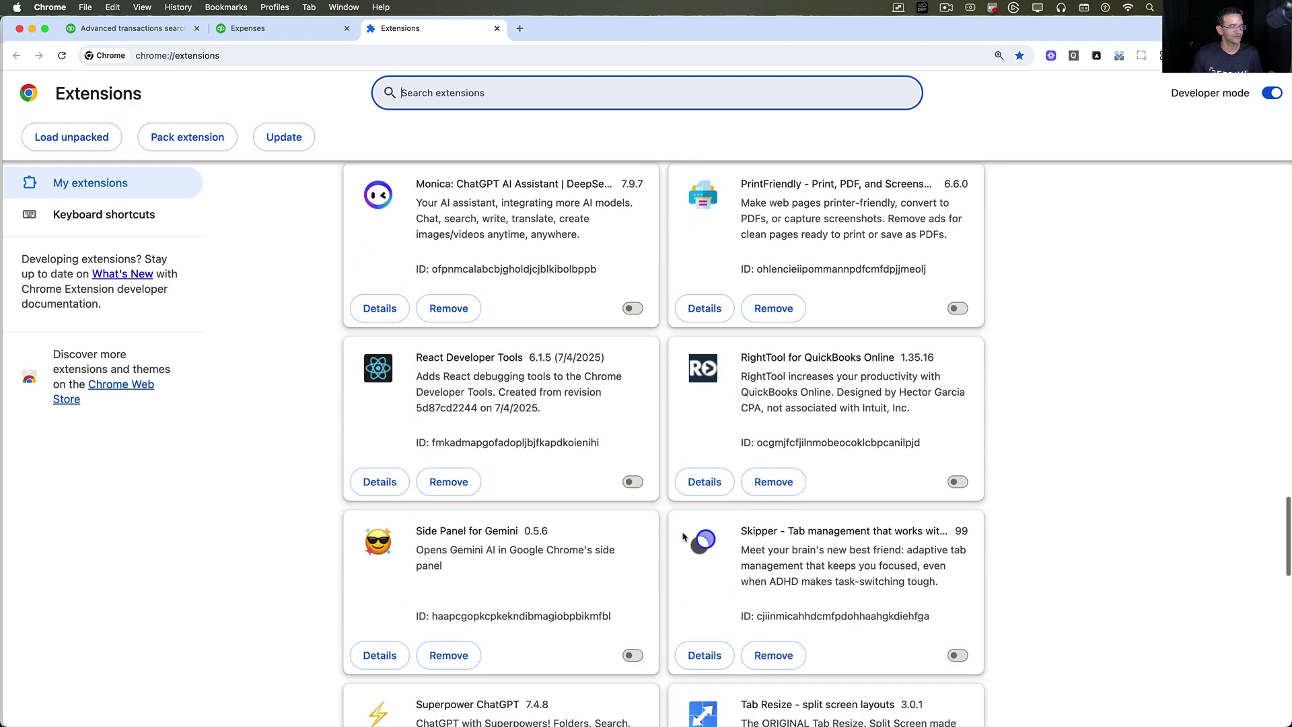
click(958, 460)
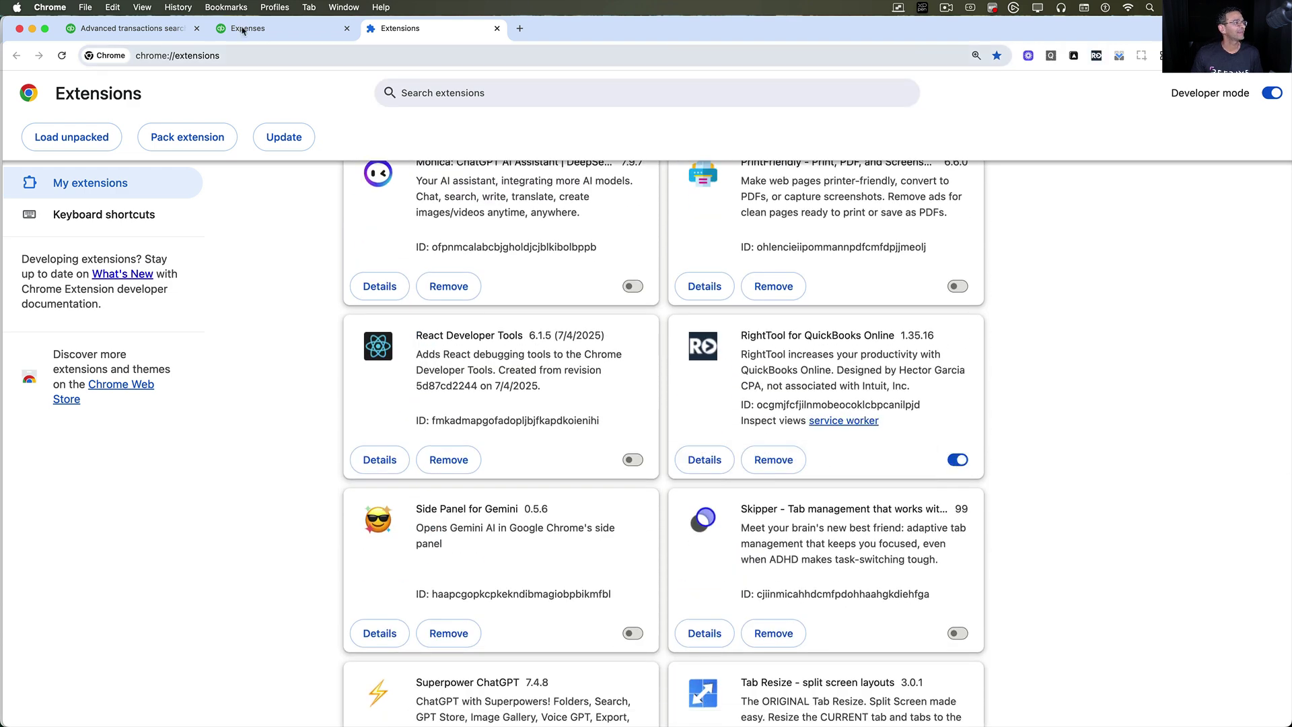
click(281, 30)
click(61, 56)
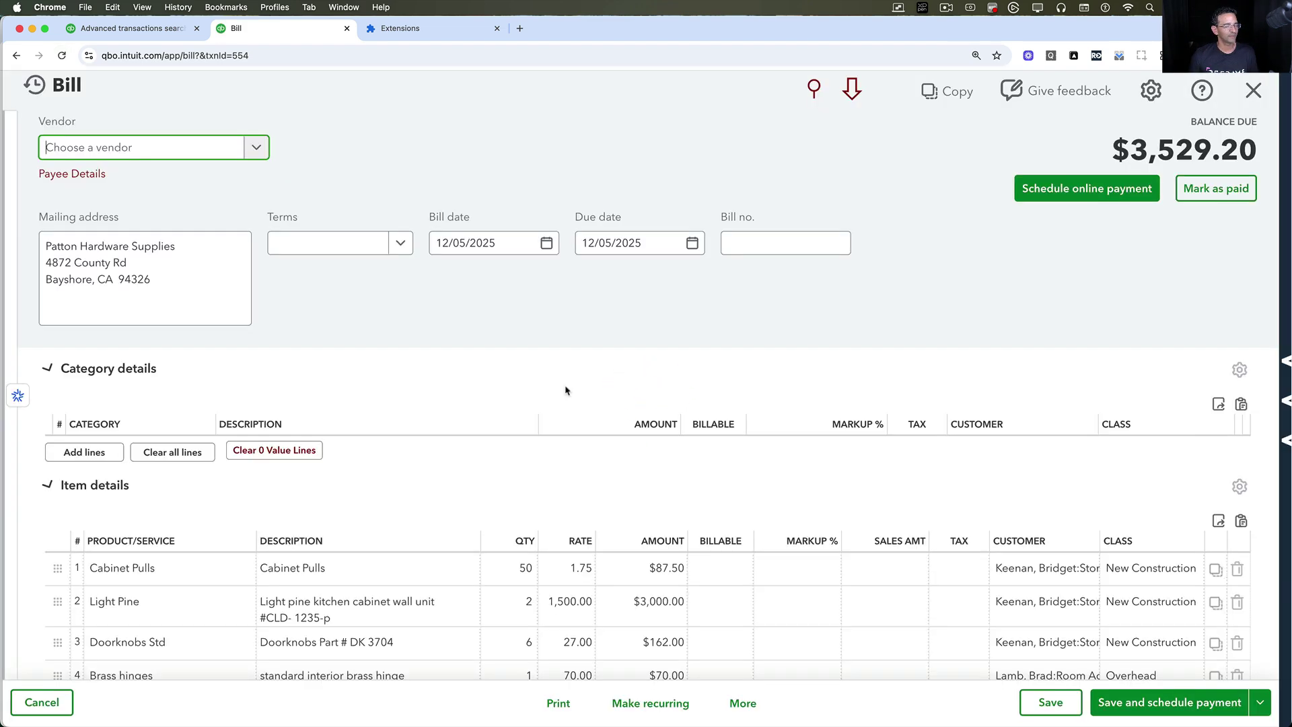
Export the bill's five item detail lines using RightTool's Export CSV button
scroll(565, 391, down, 6)
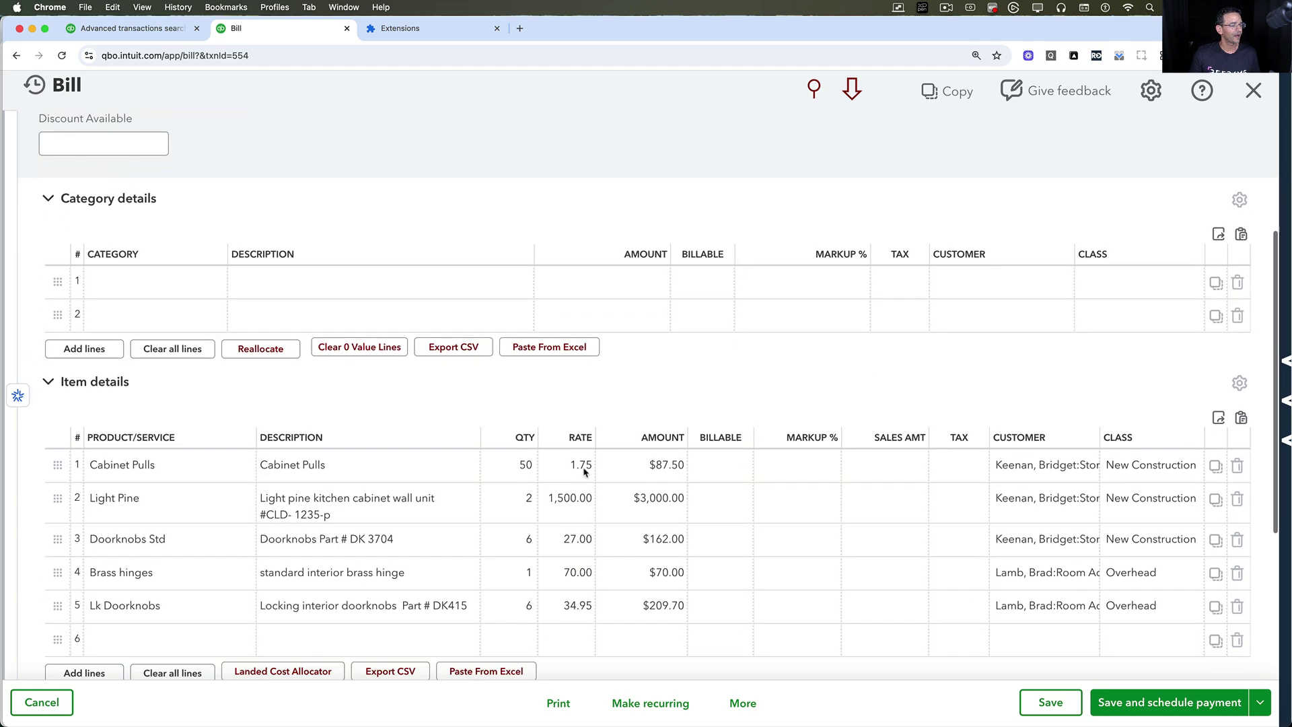
scroll(814, 487, up, 4)
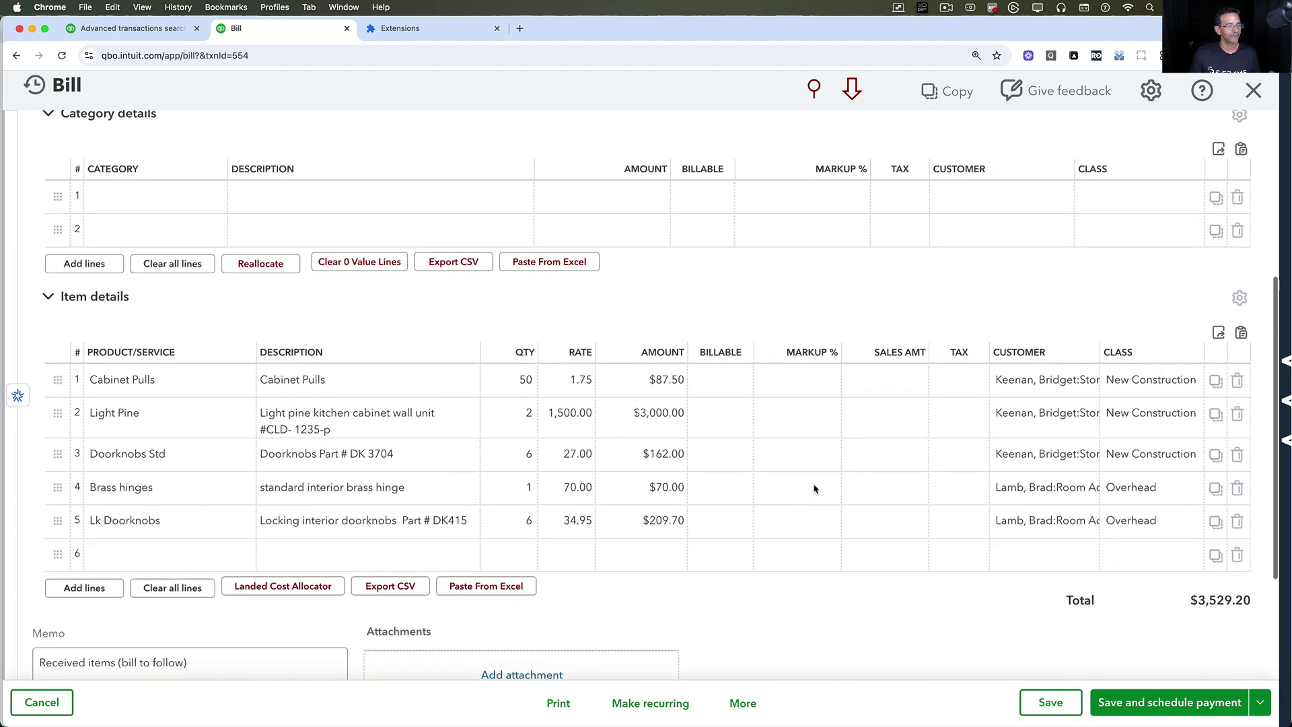
scroll(814, 486, down, 3)
scroll(814, 484, up, 1)
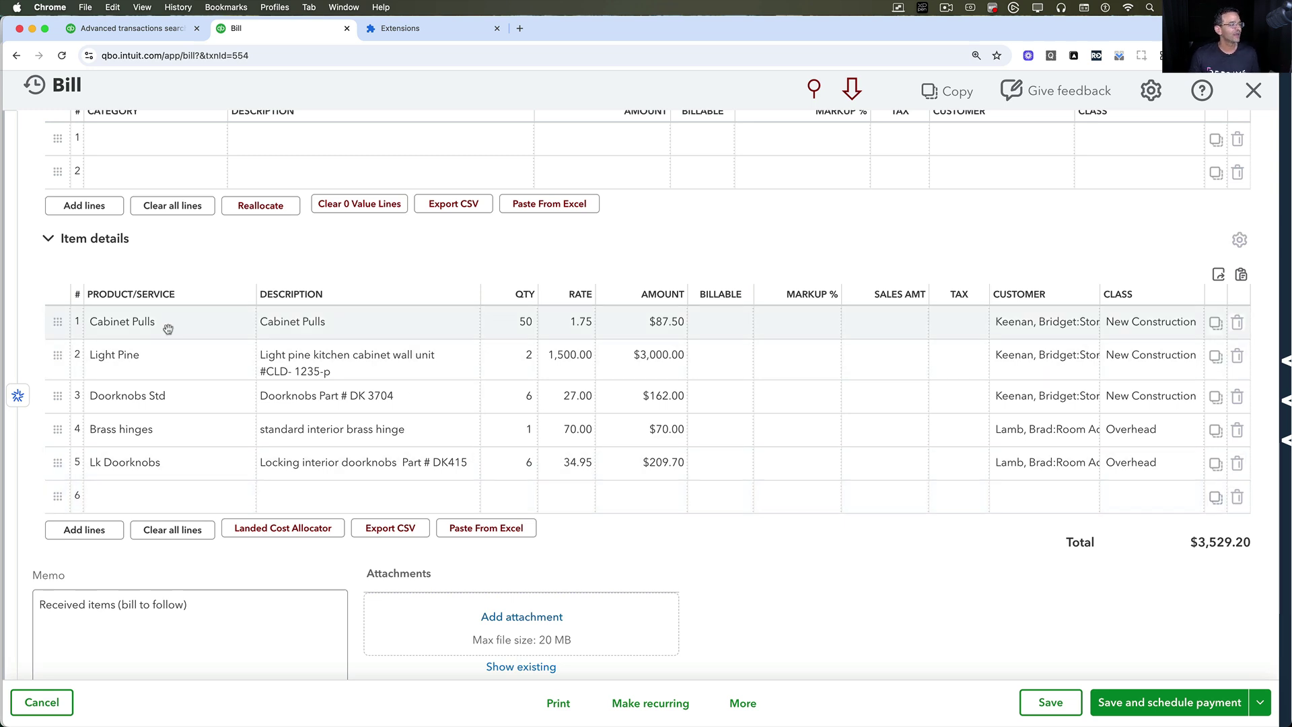
click(399, 529)
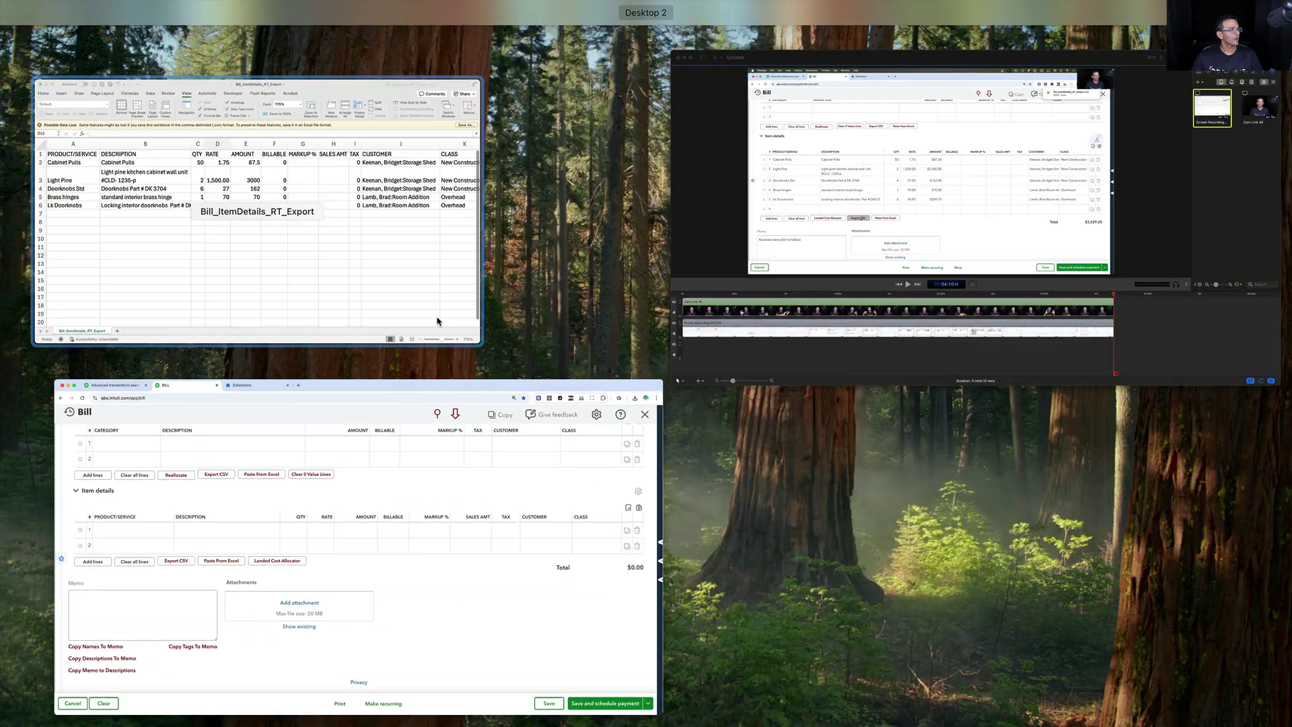
Select rows A2:K6 of Bill_ItemDetails_RT_Export and copy them via the right-click menu
click(437, 321)
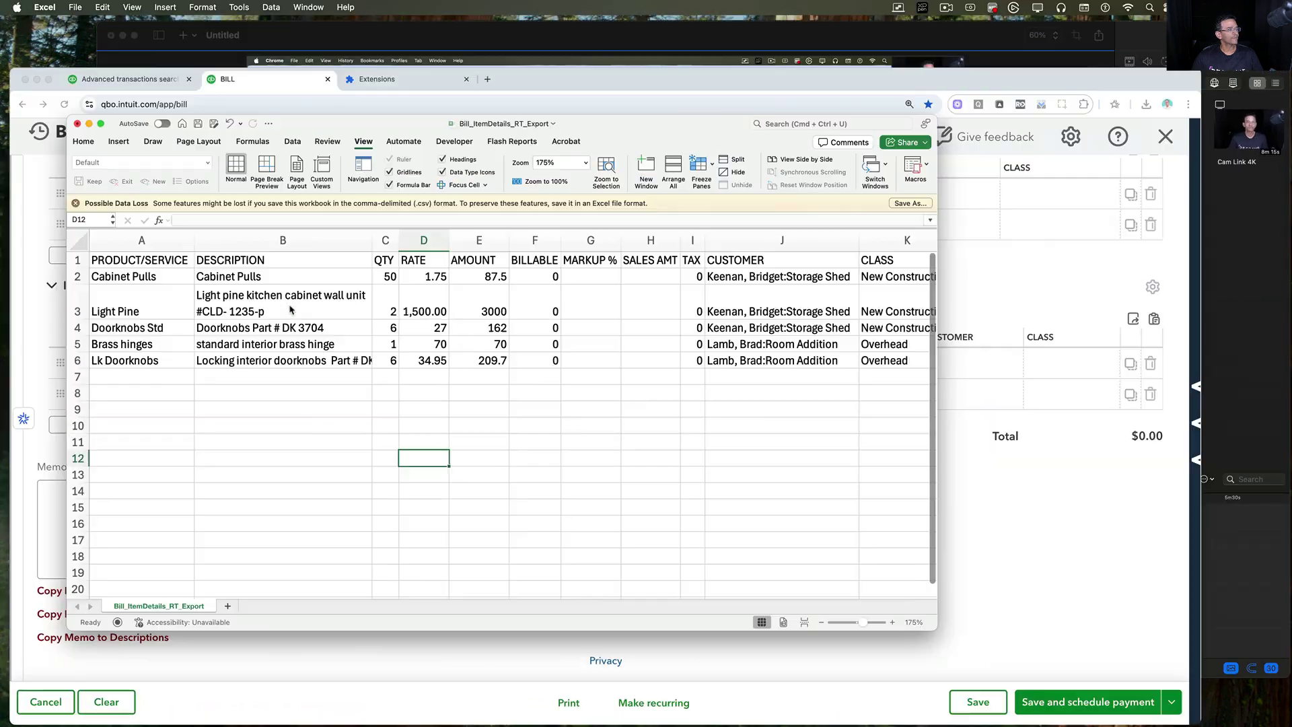
scroll(444, 414, right, 5)
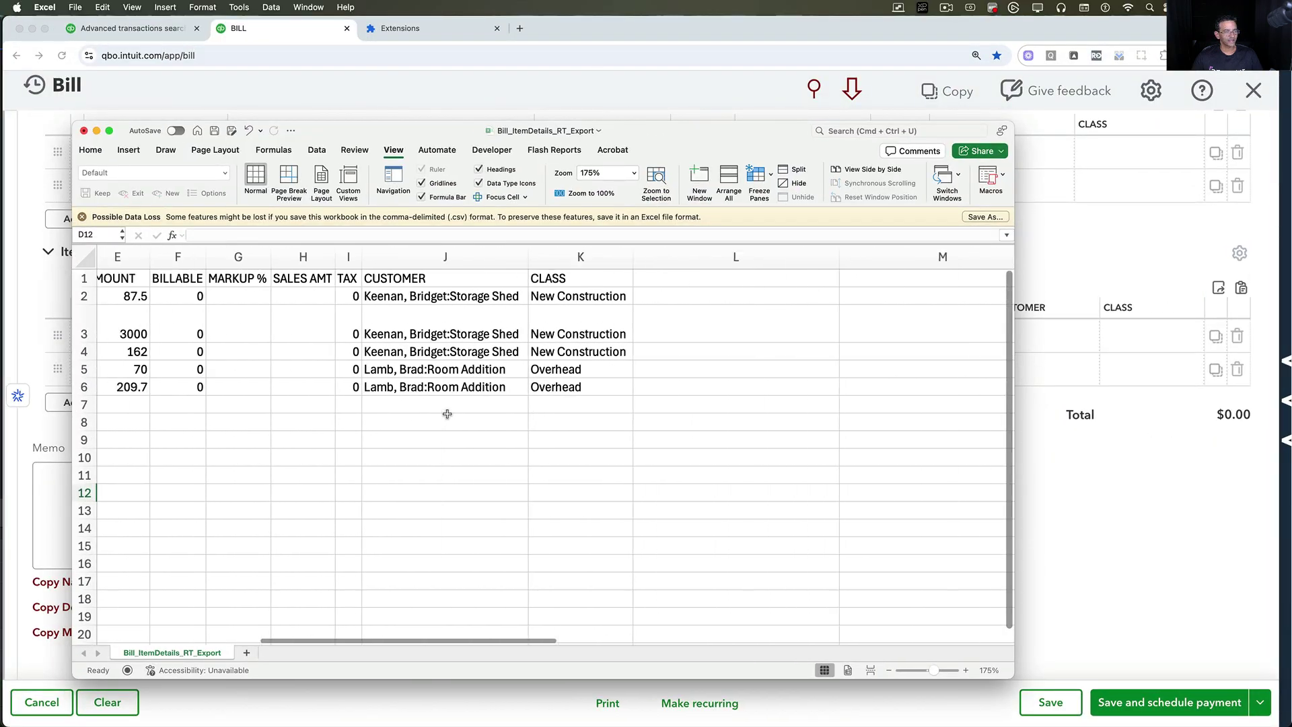
scroll(444, 414, left, 5)
drag(141, 294, 138, 385)
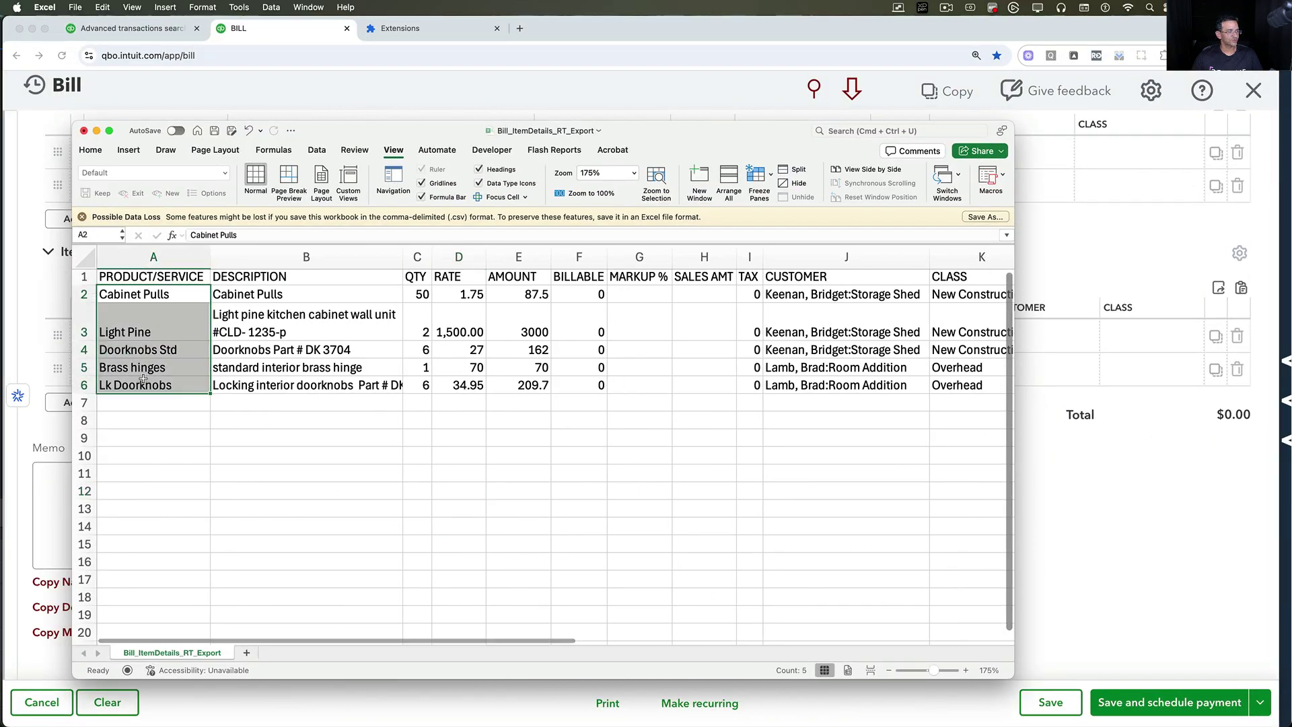
click(155, 292)
drag(156, 294, 724, 387)
scroll(373, 348, left, 5)
right_click(250, 296)
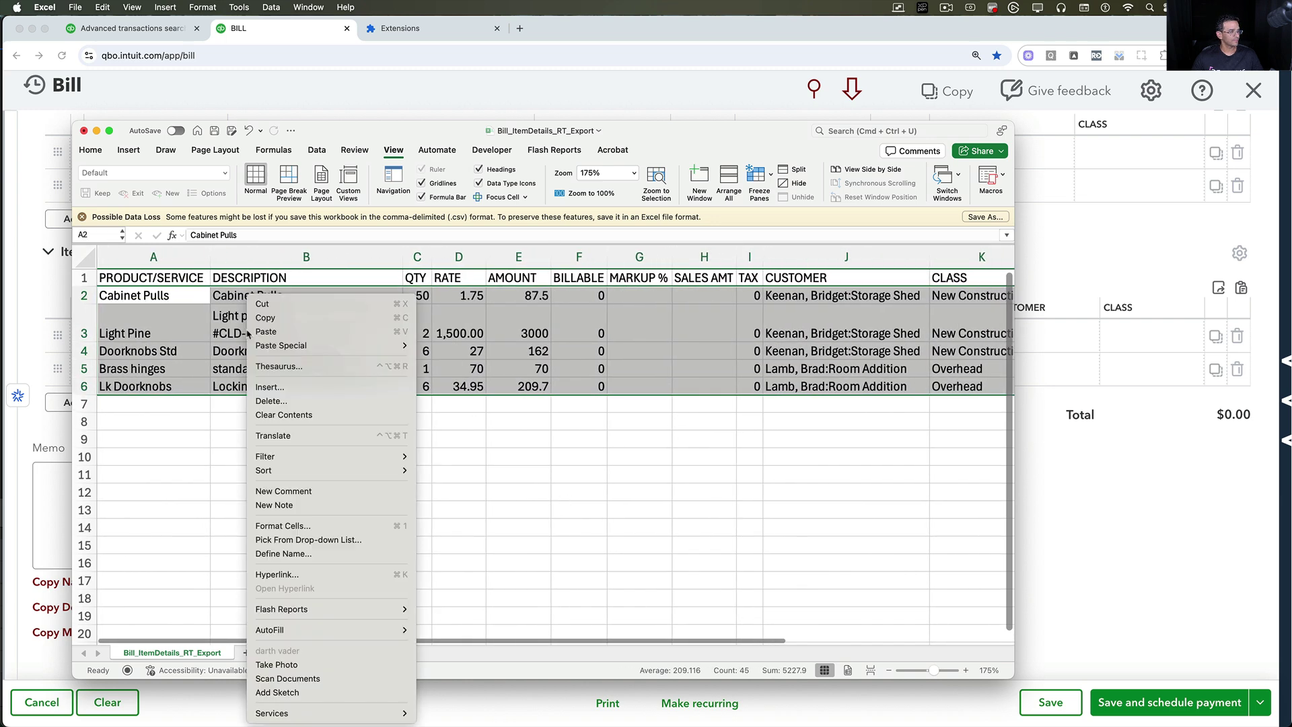
click(265, 320)
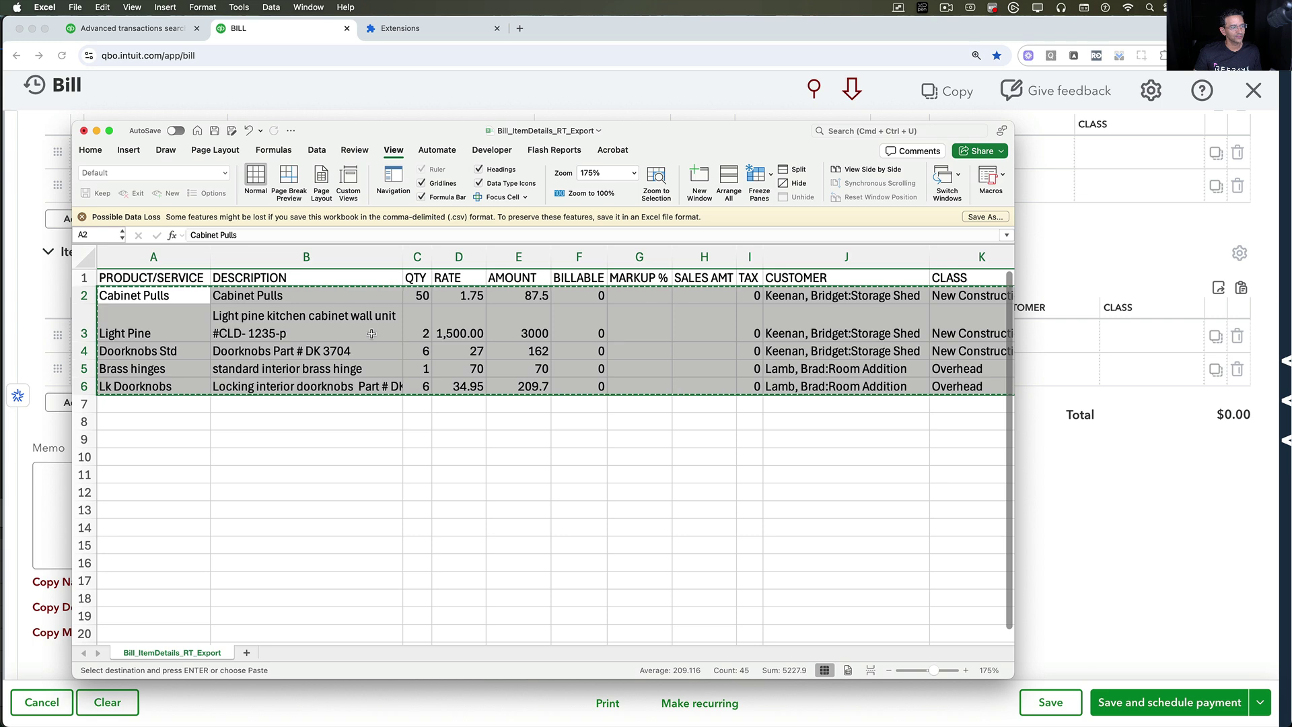
Paste the copied Excel rows into RightTool's Paste From Excel dialog for Item details
click(1109, 468)
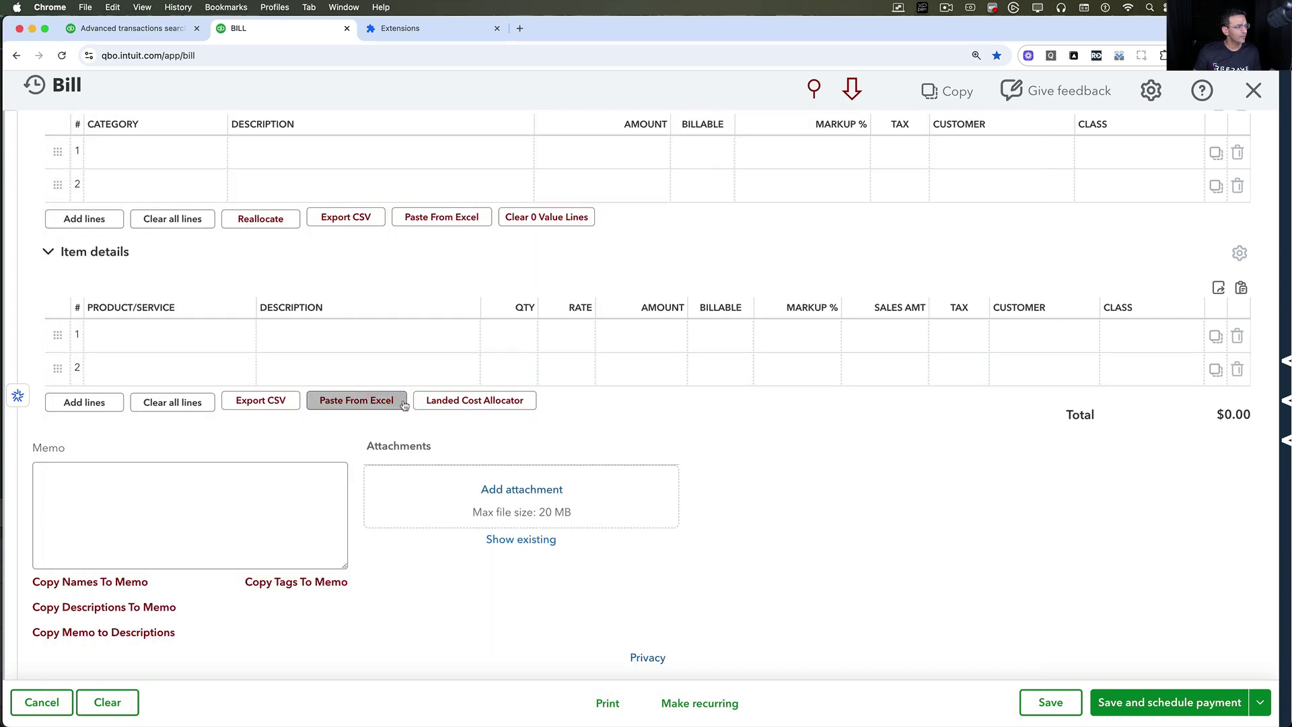
click(371, 401)
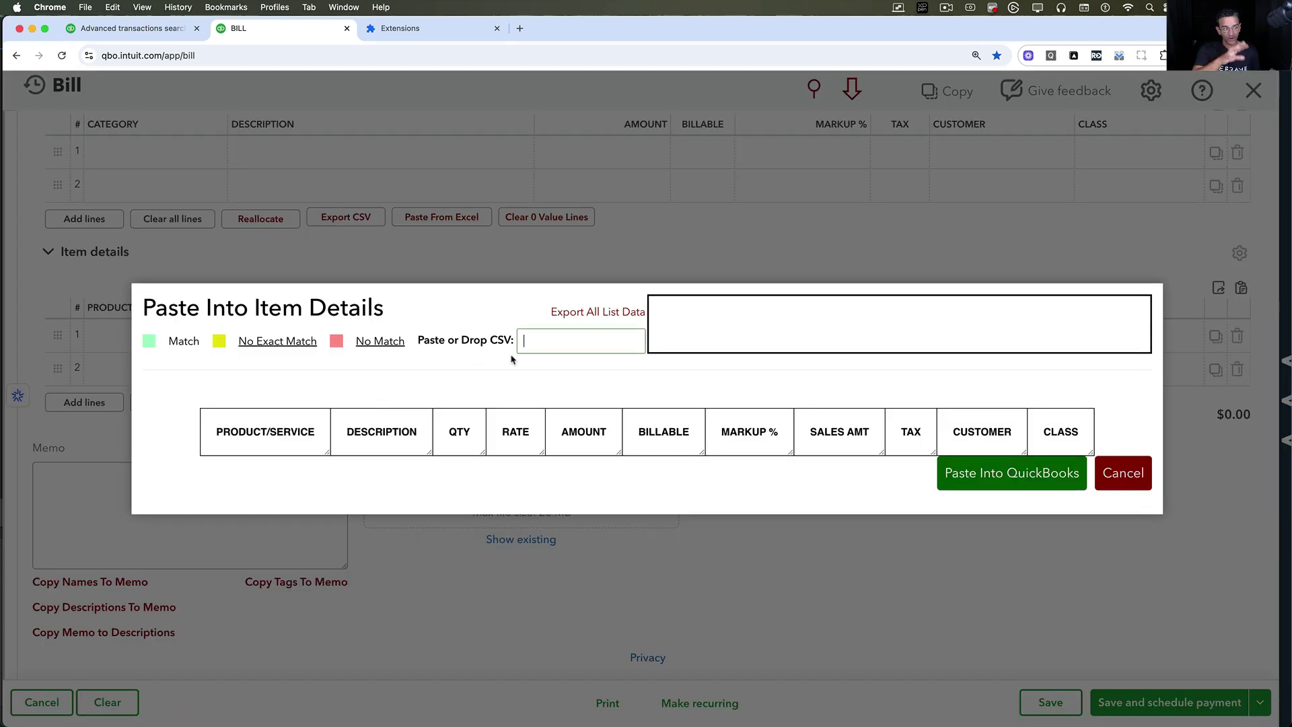
right_click(546, 340)
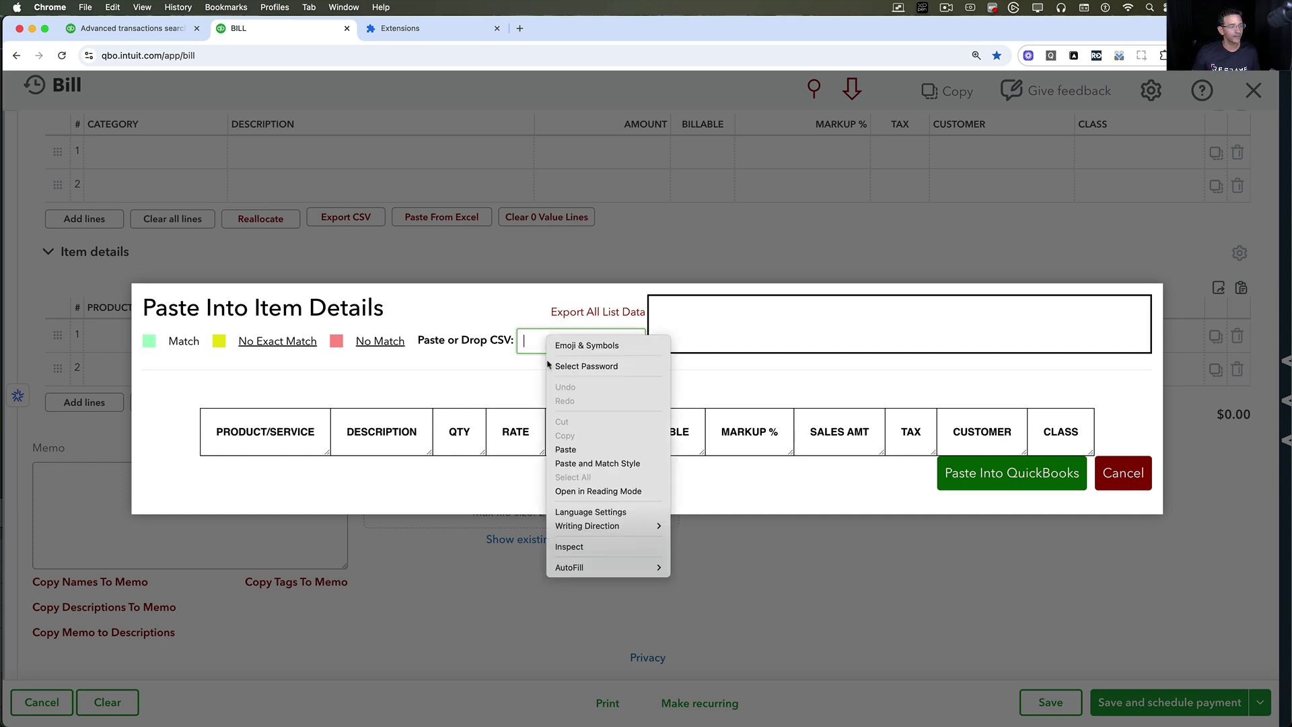
click(580, 449)
scroll(428, 366, down, 3)
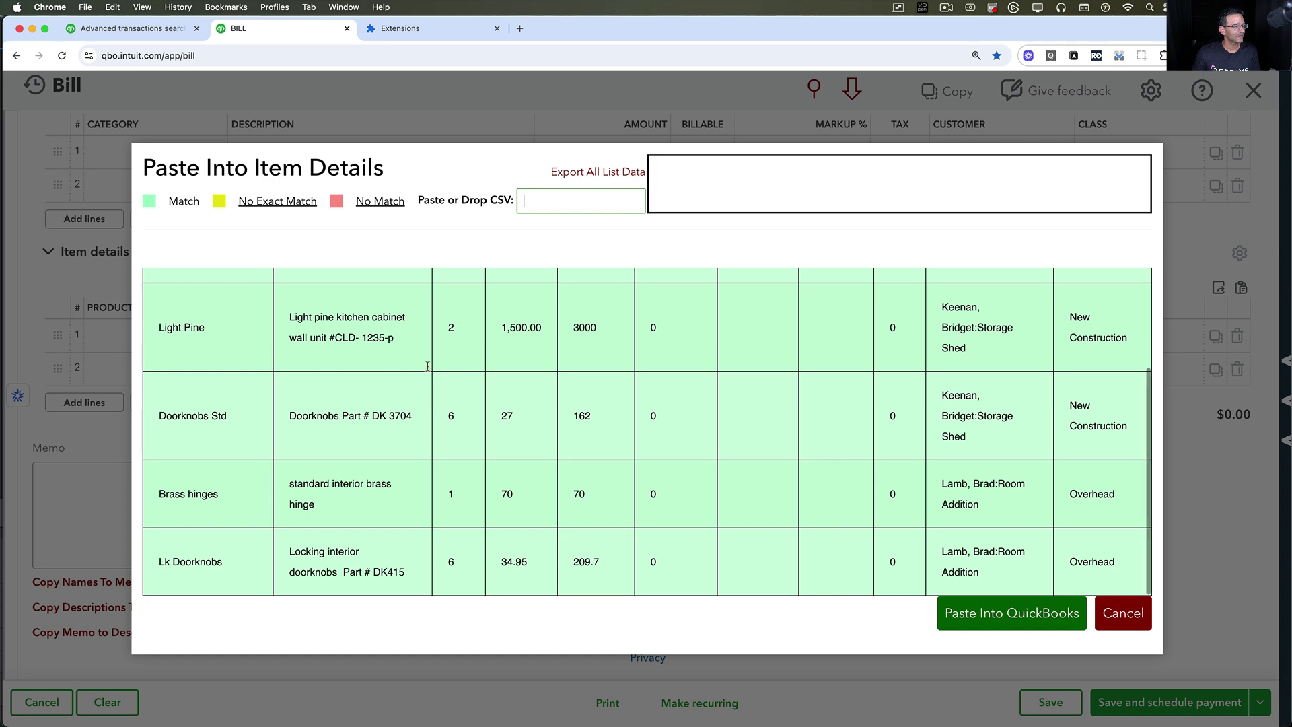
scroll(881, 426, up, 3)
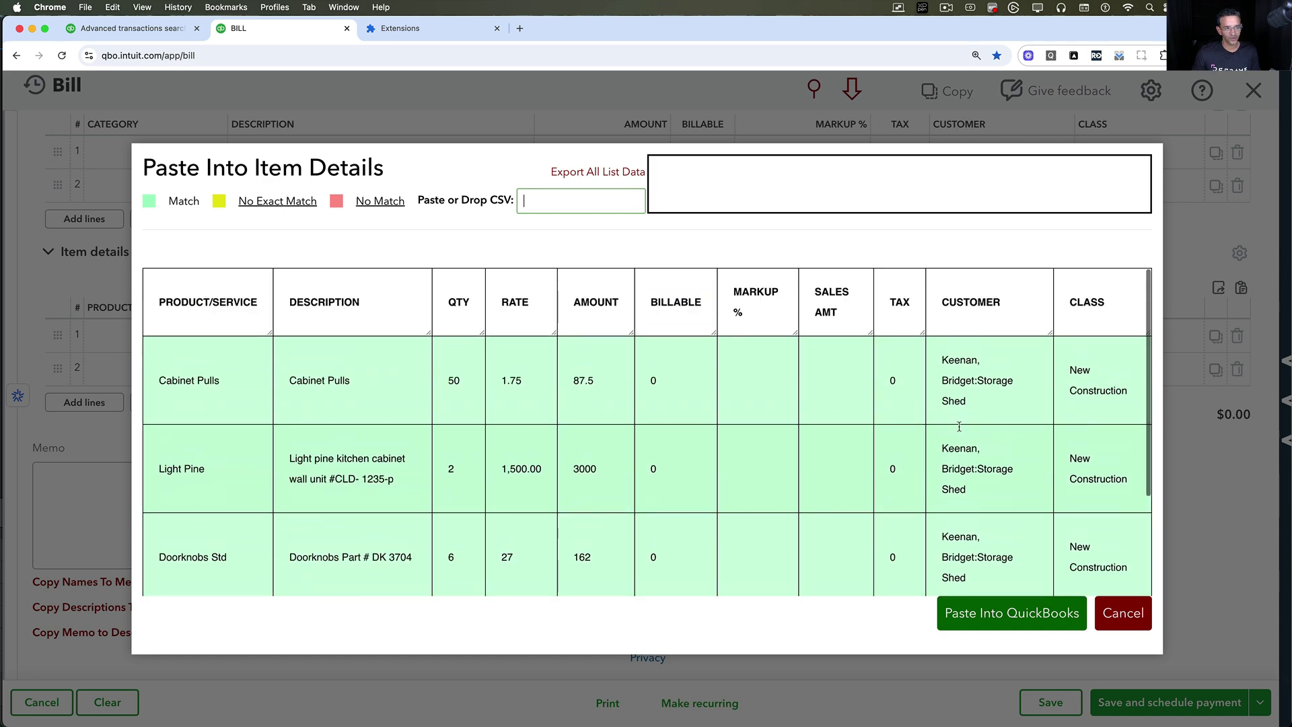
Correct line one's product match to Cabinets:Cabinet Pulls in the preview
click(229, 380)
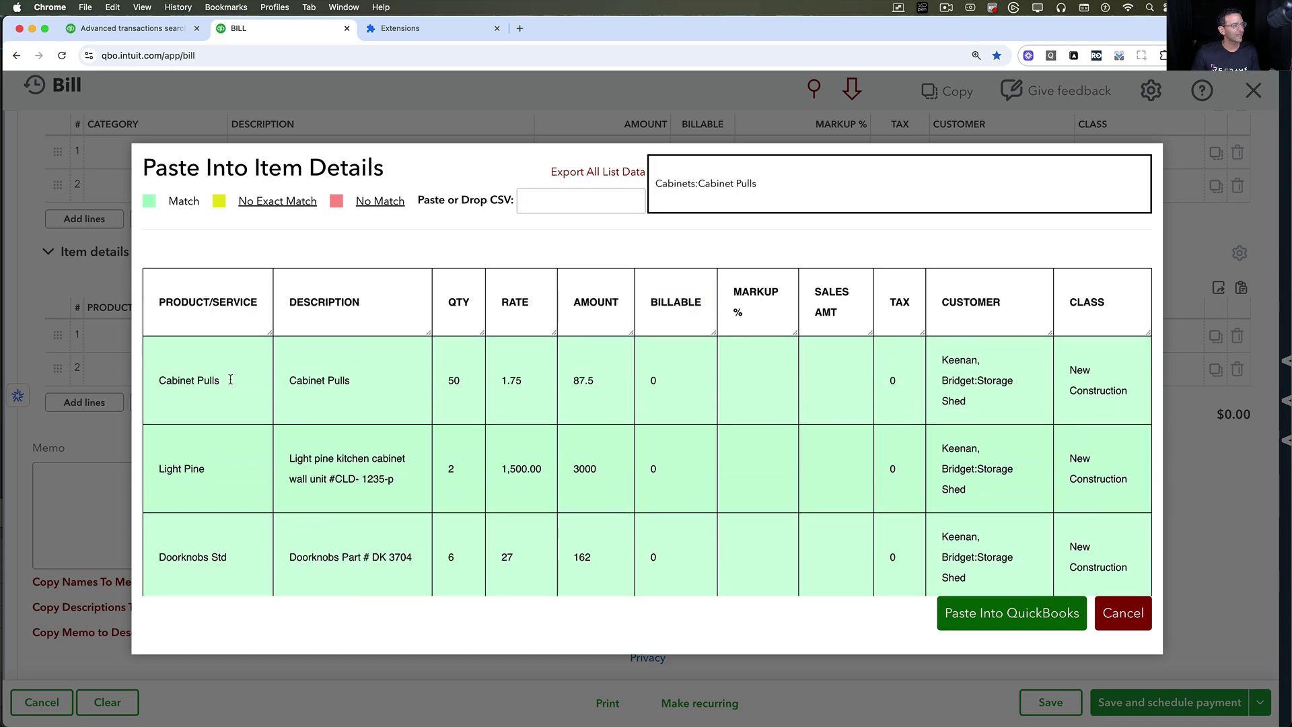
text(d)
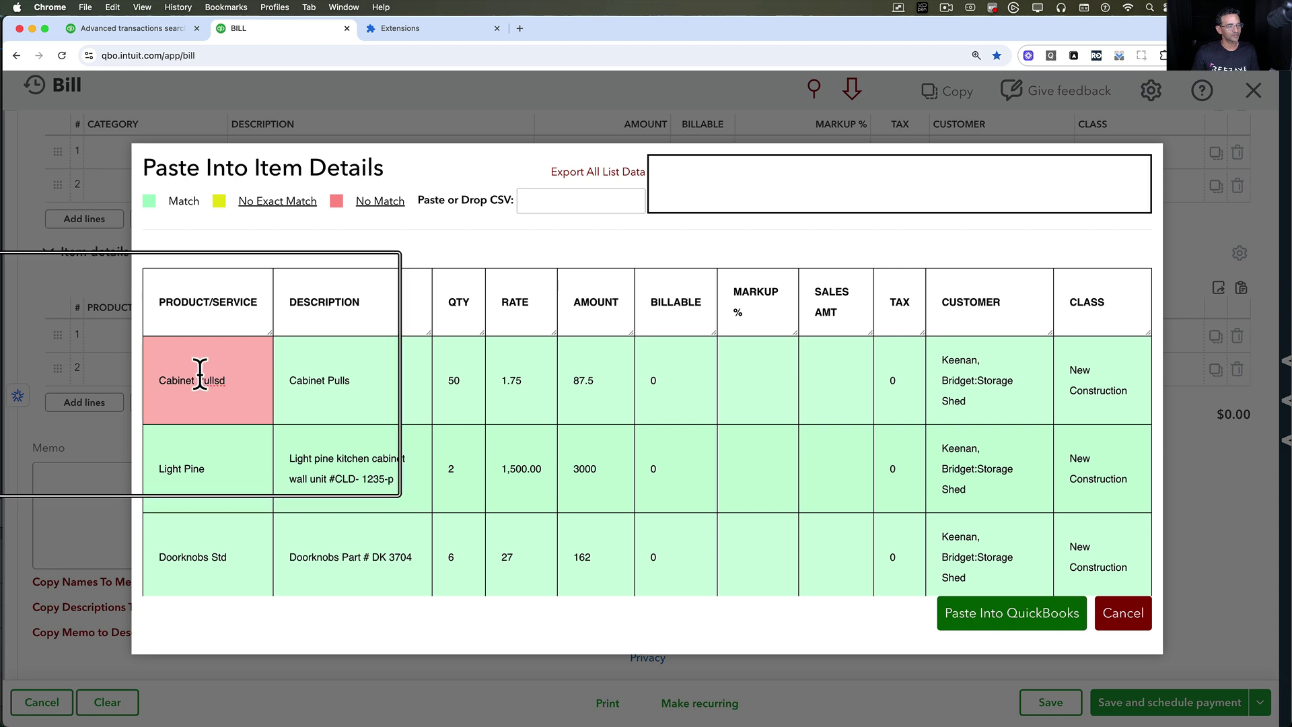
double_click(209, 382)
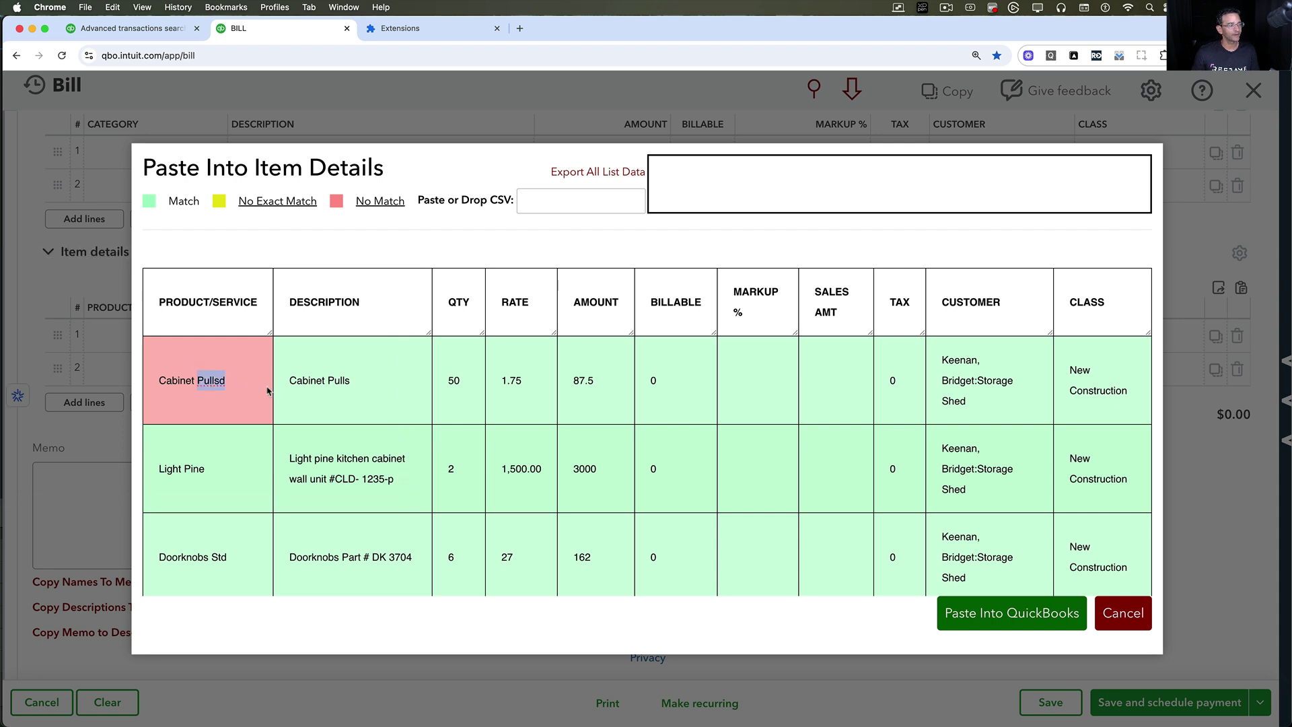
key(BackSpace)
key(BackSpace)
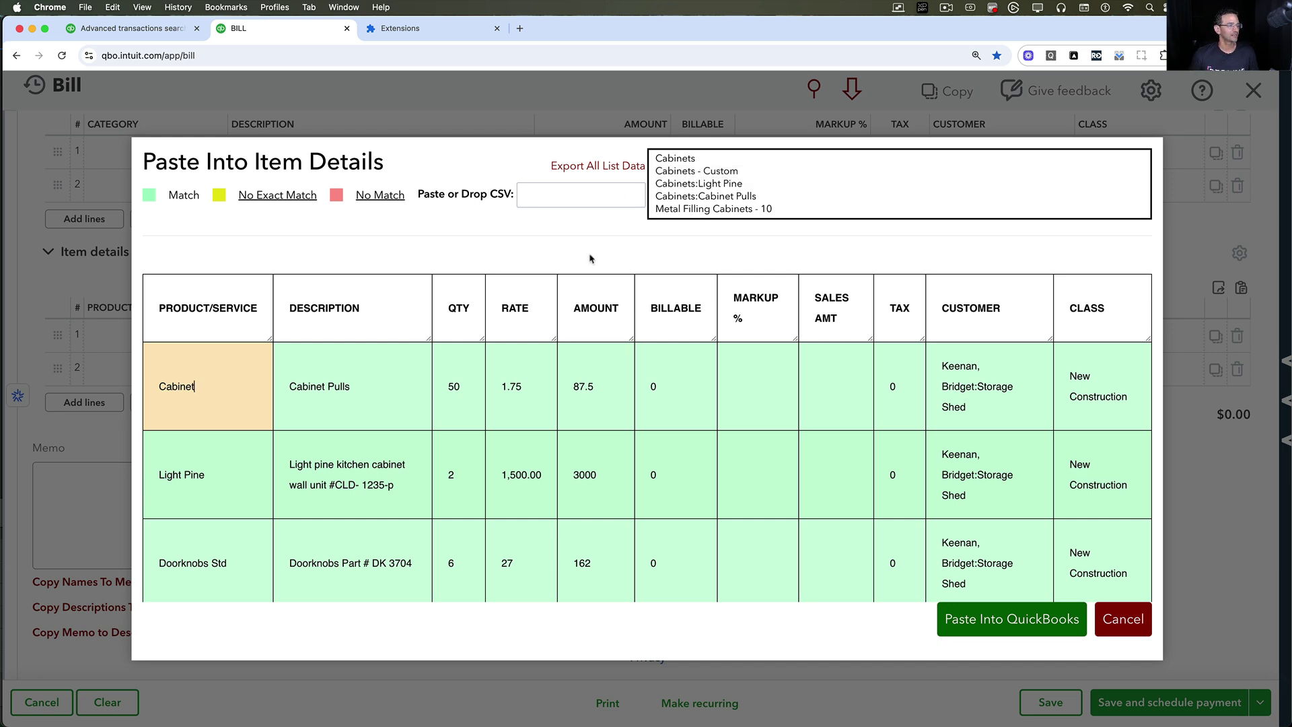
key(Down)
key(Down)
key(Down)
key(Down)
key(Return)
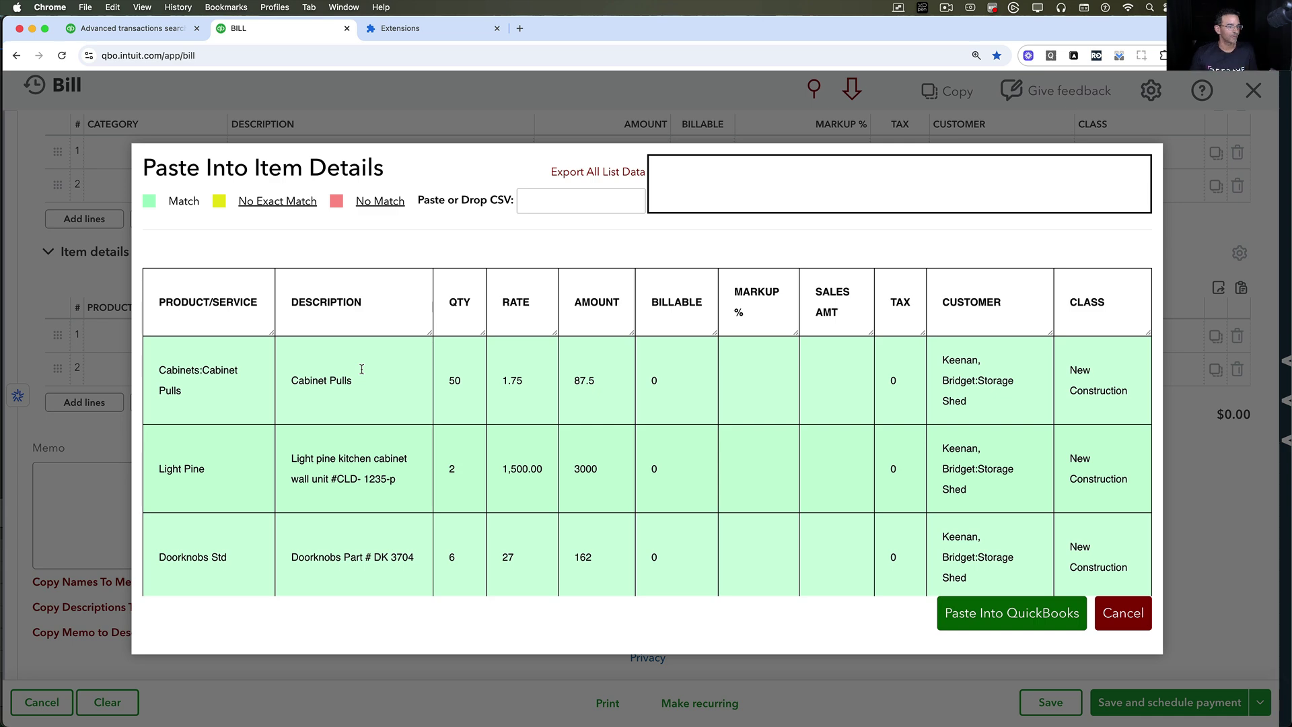
Paste the previewed lines into the bill, delete the empty first line, and hide the RightTool sidebar
click(1037, 626)
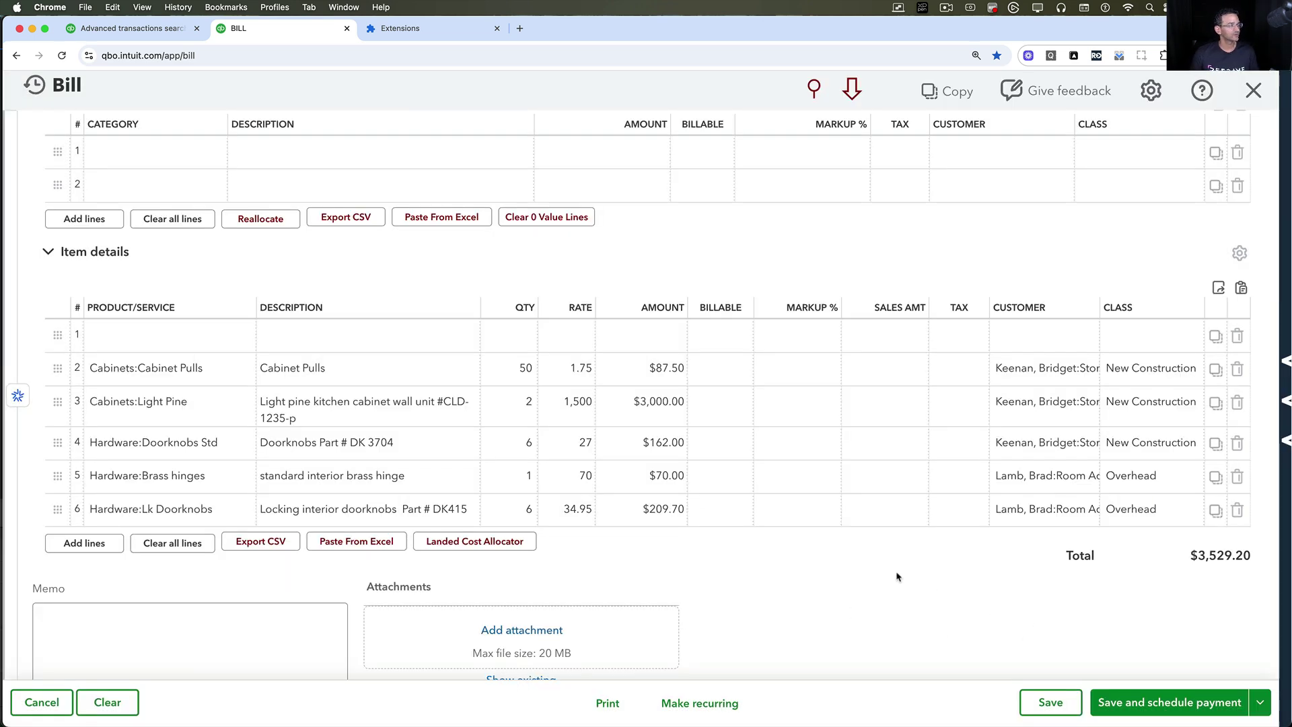
click(145, 335)
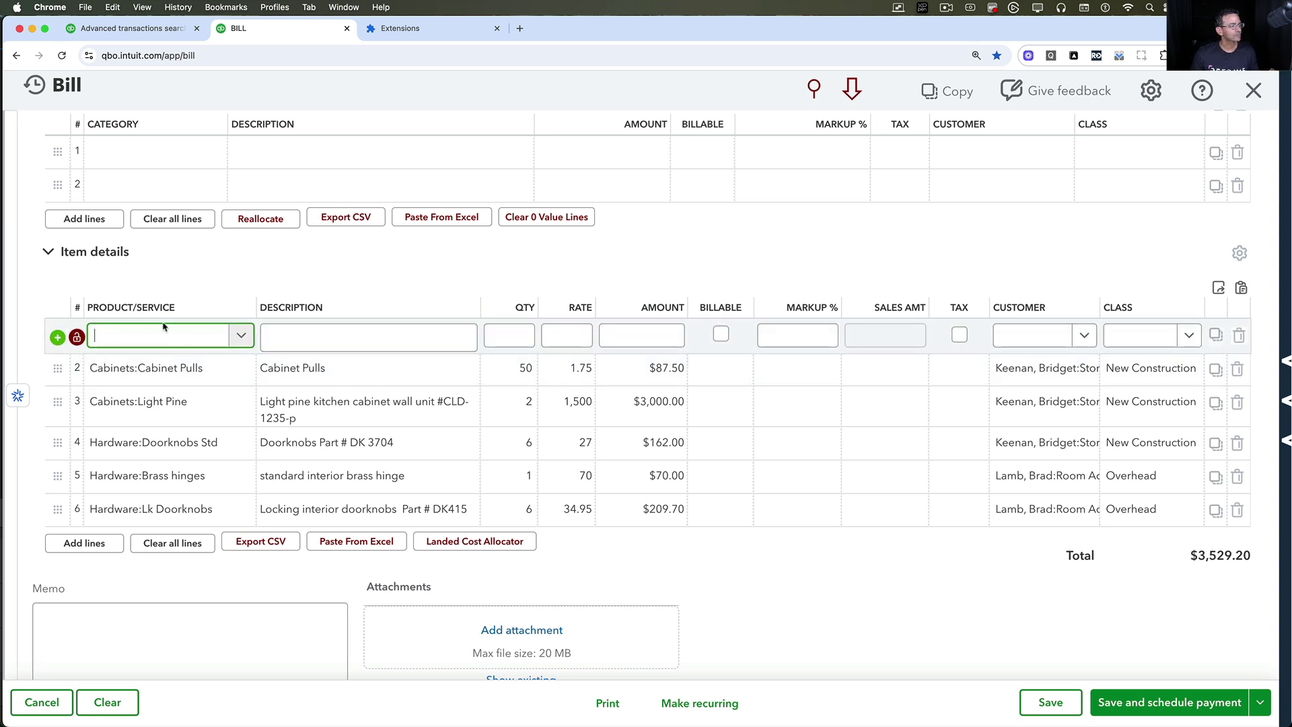
click(1238, 337)
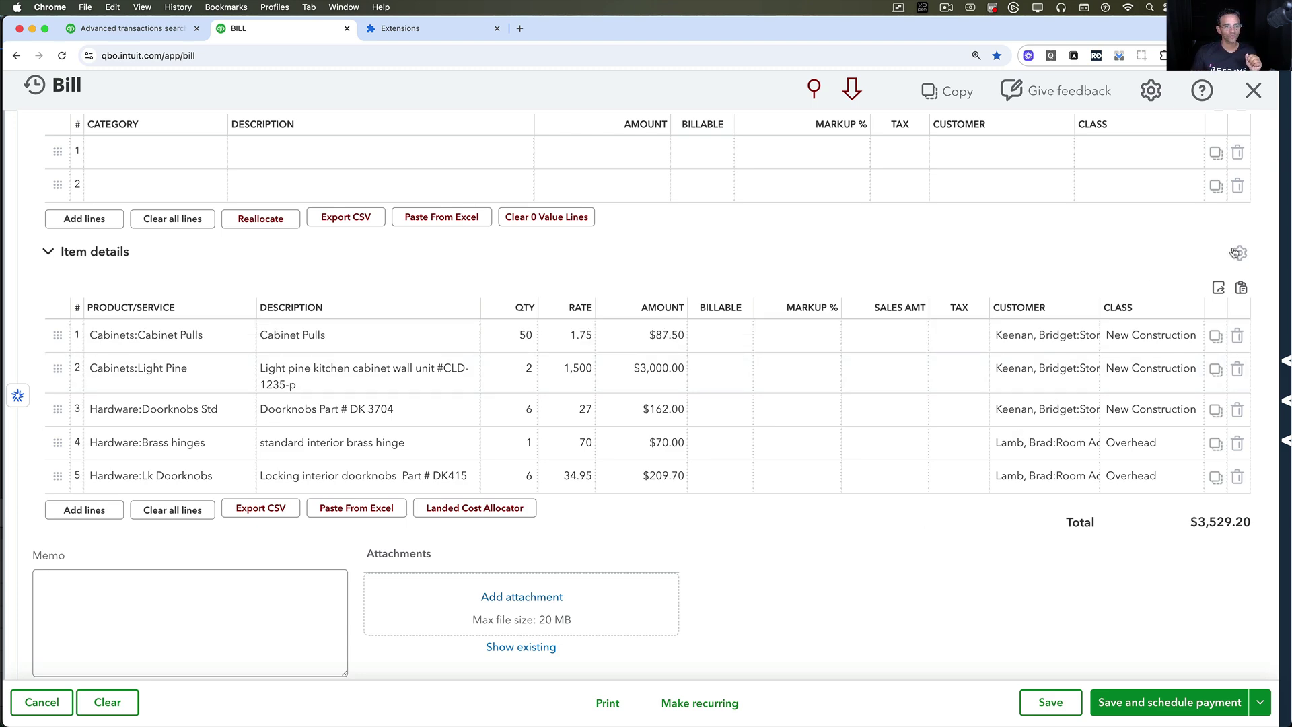
mouse_move(1283, 251)
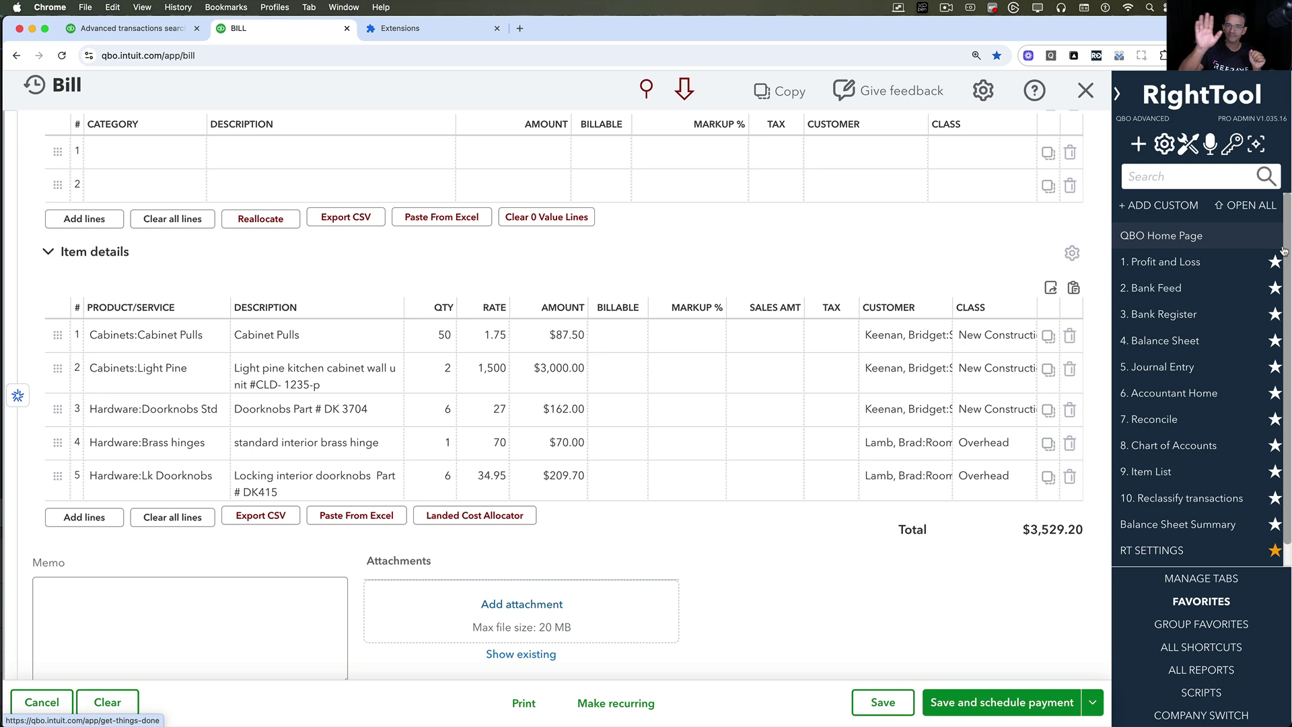
click(1121, 95)
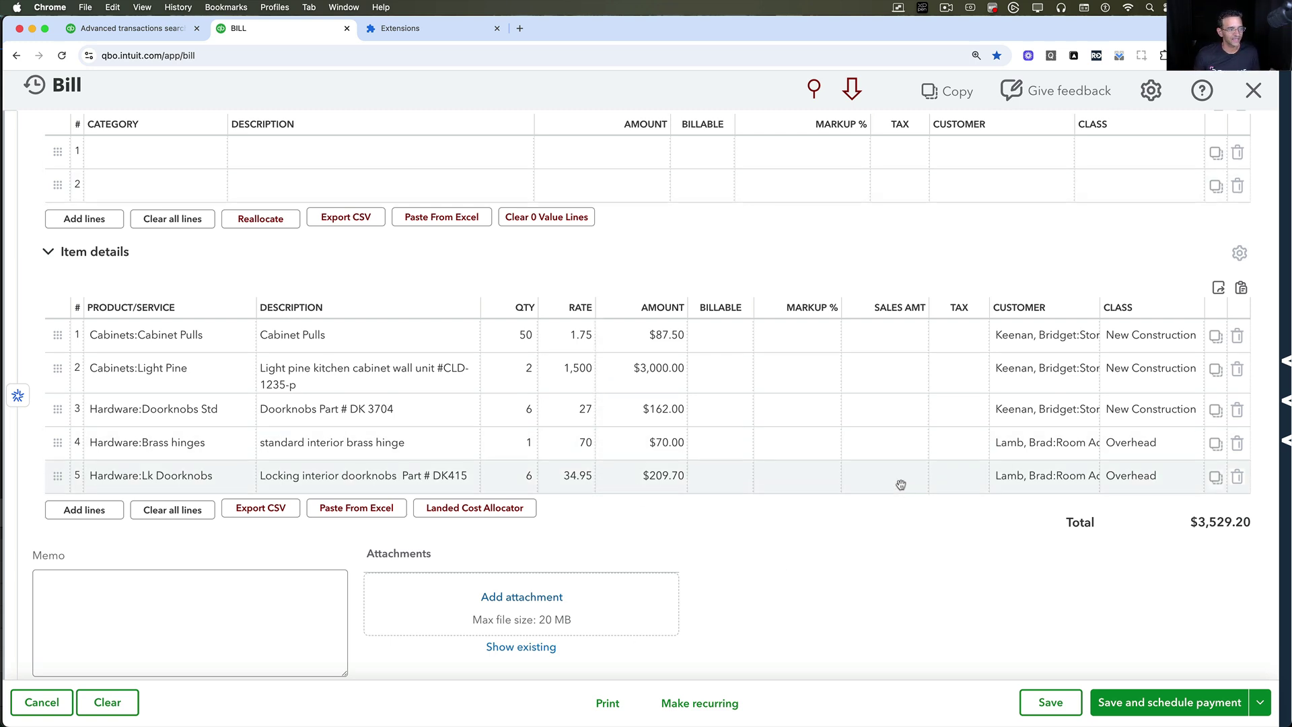
Set line 1's class to Remodel and copy it down to all item lines
click(1140, 339)
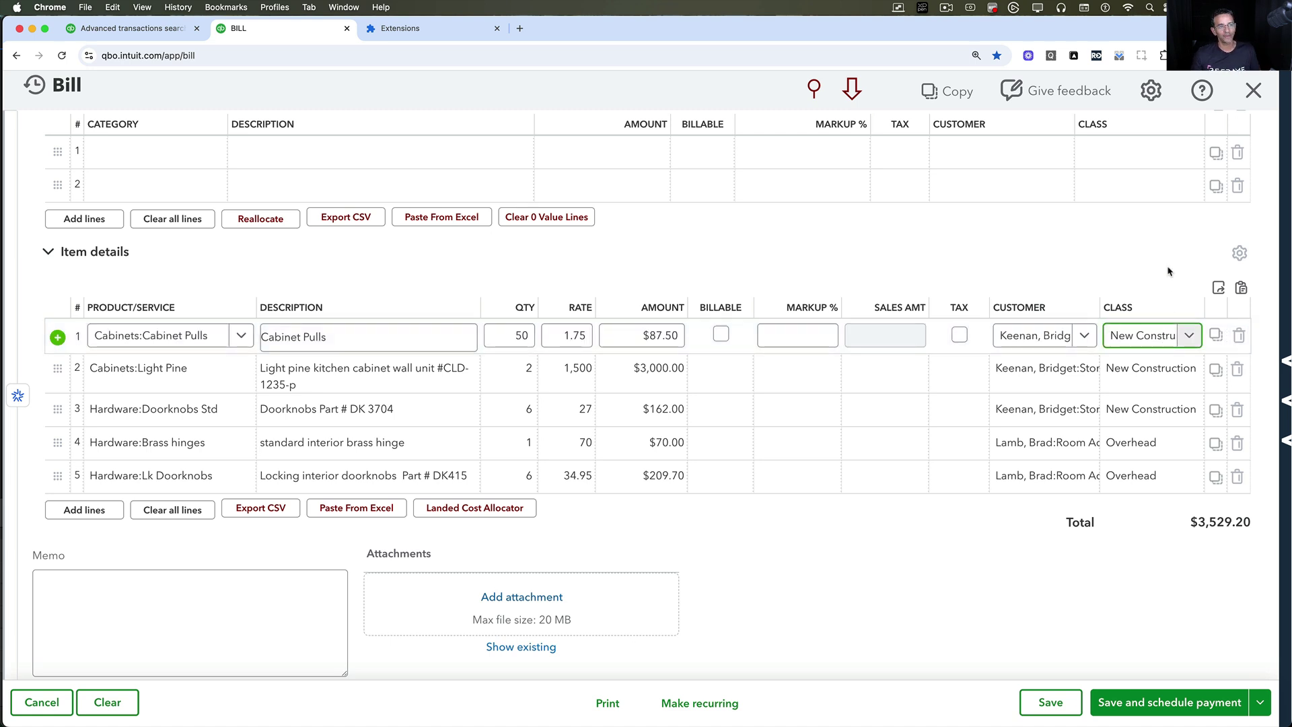
click(1189, 336)
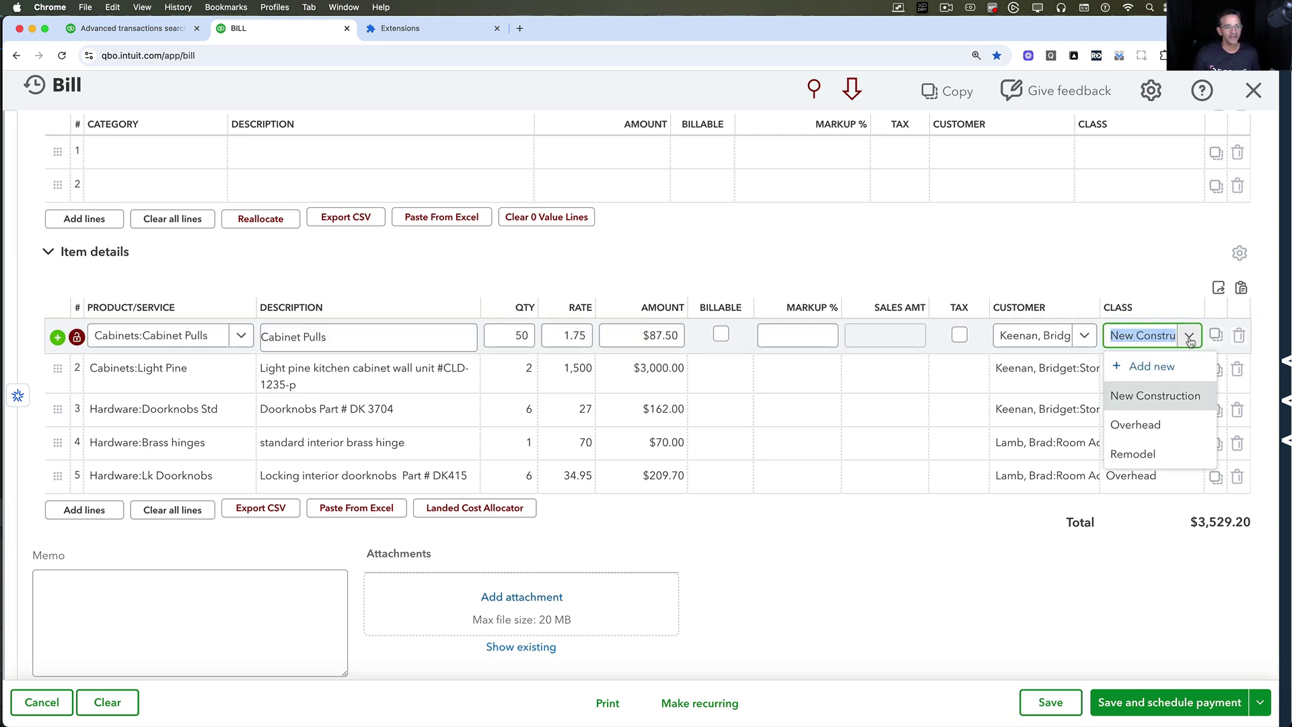
click(1145, 453)
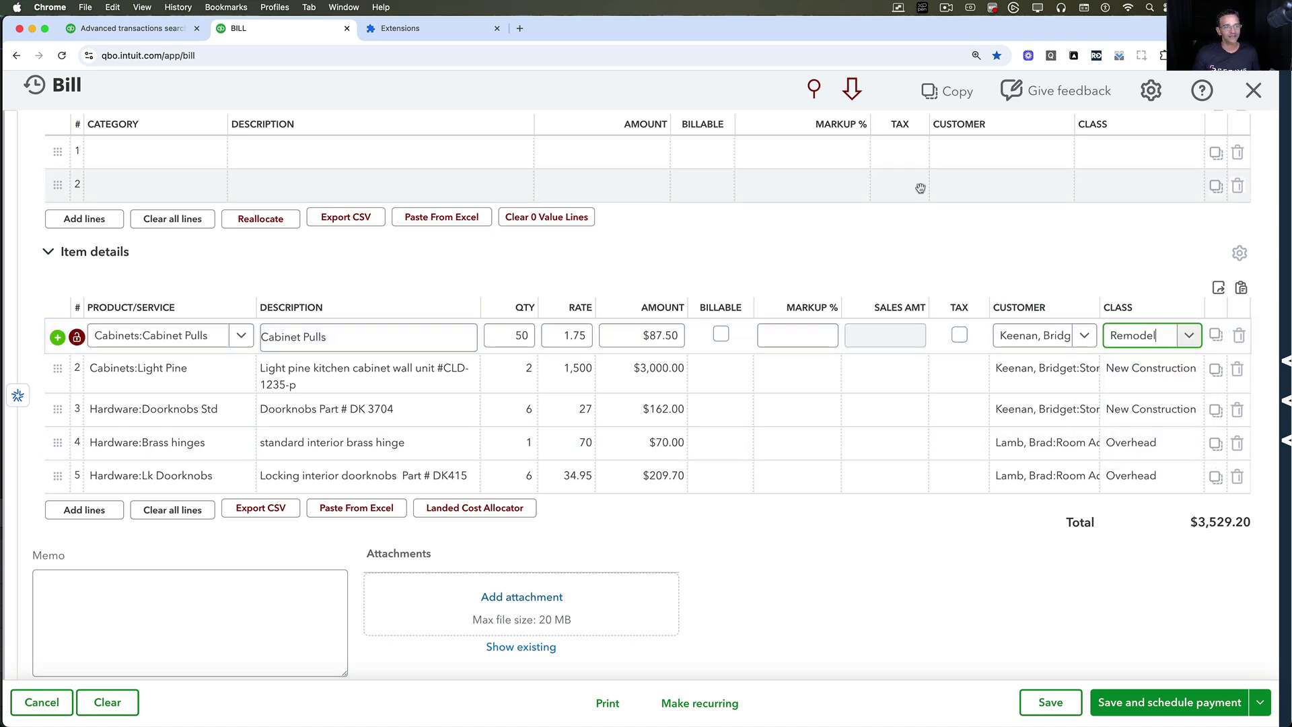
click(851, 91)
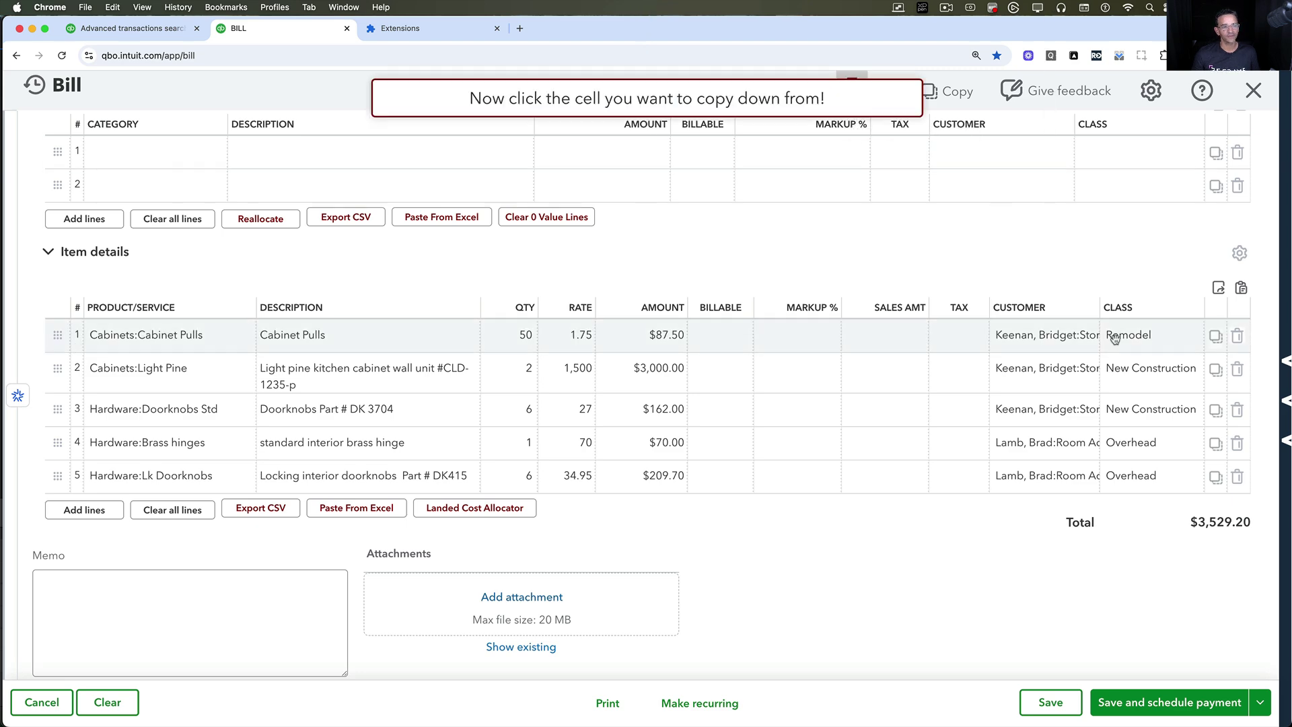
click(1141, 337)
click(766, 200)
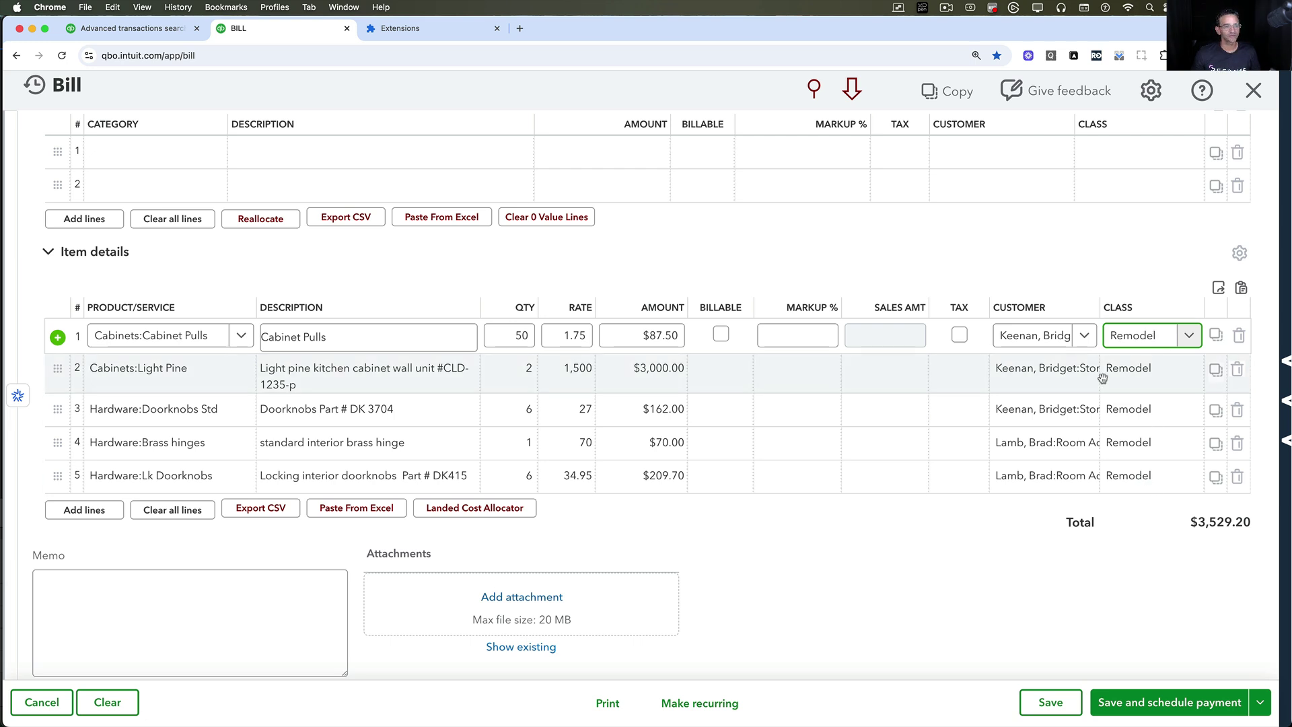
Set line 1's customer to the Room Addition job and copy it down to all lines
click(1086, 338)
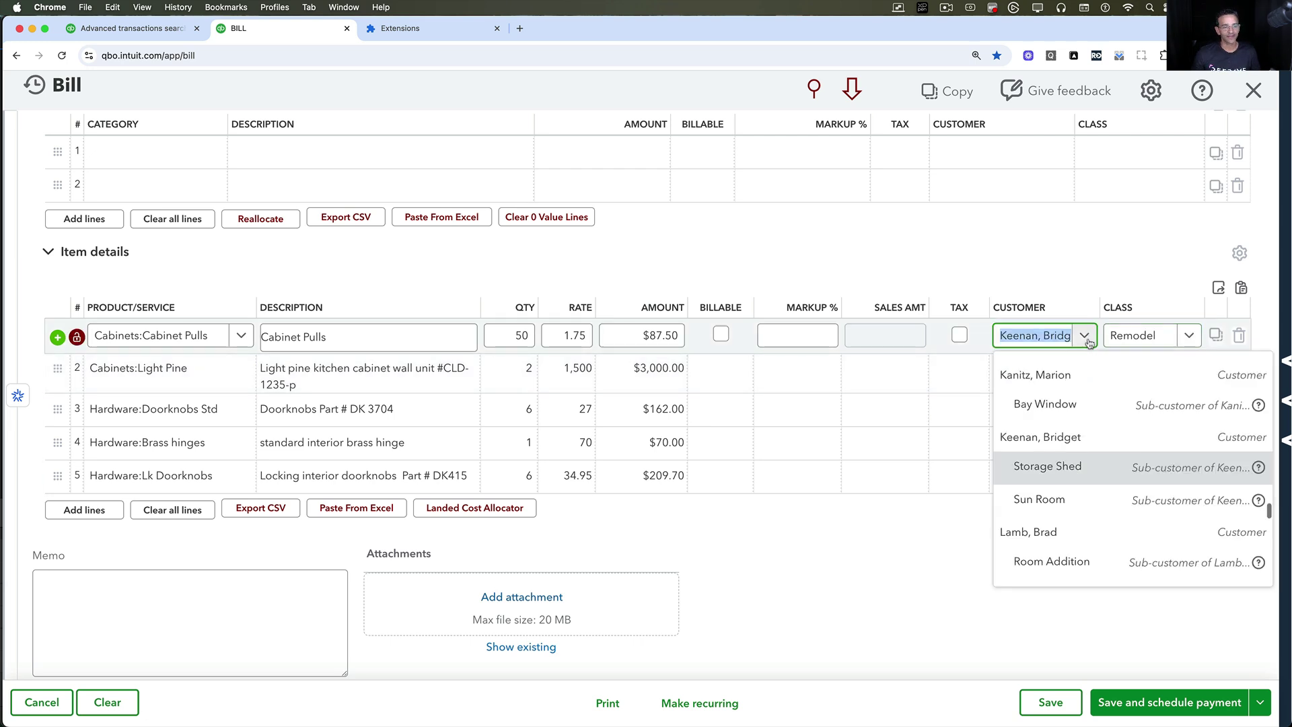
click(1062, 560)
click(854, 90)
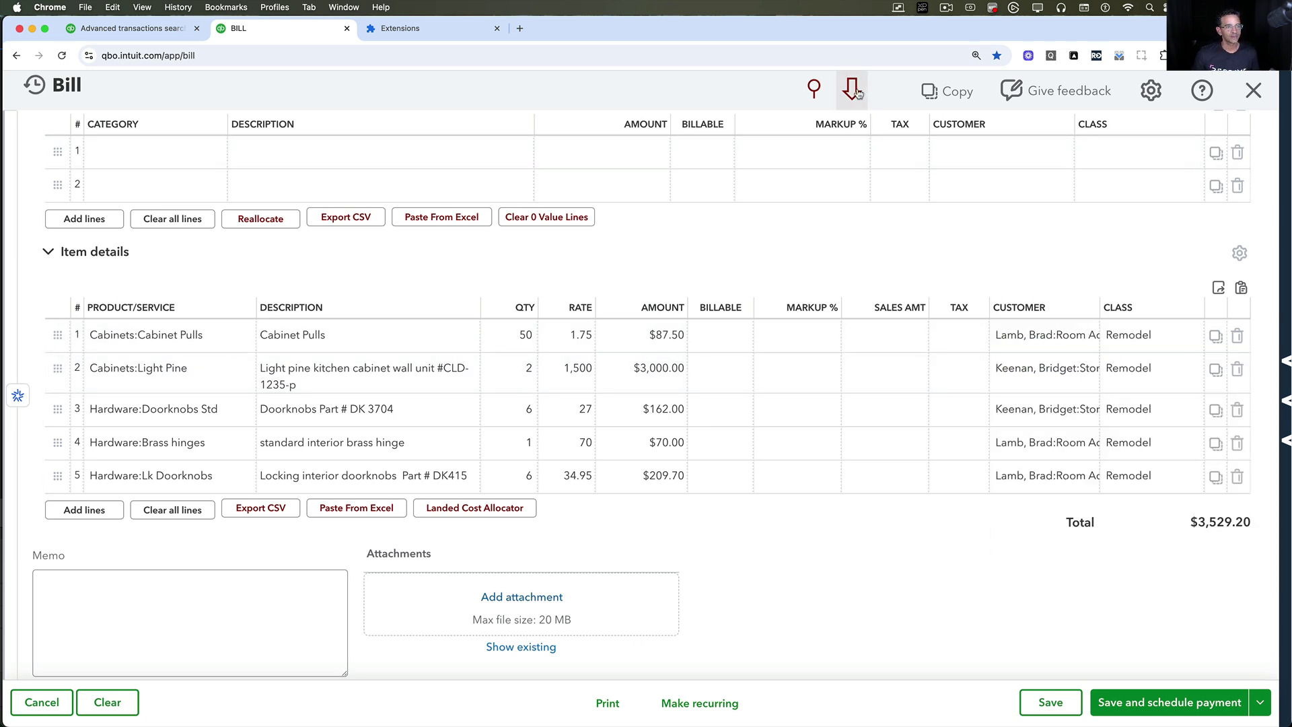
click(1050, 351)
key(Return)
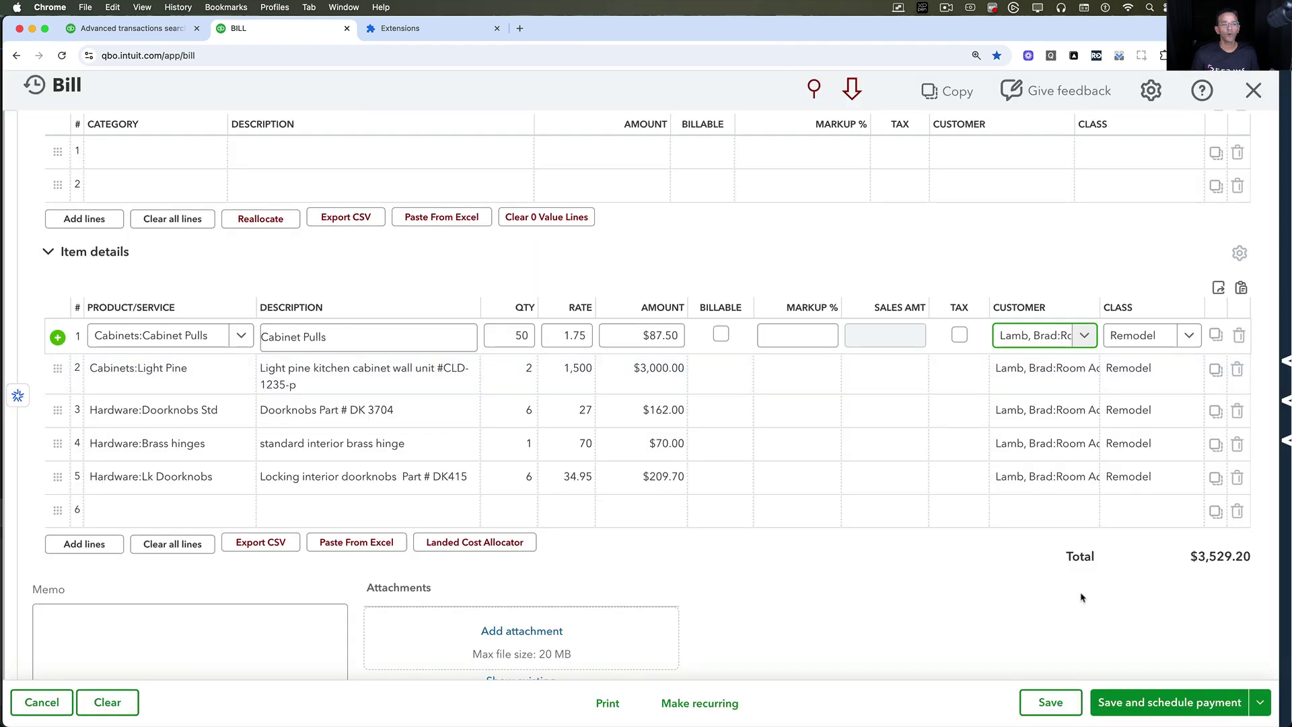
Replace 'light' with 'dark' in all item descriptions using RightTool's Find & Replace Text
click(337, 336)
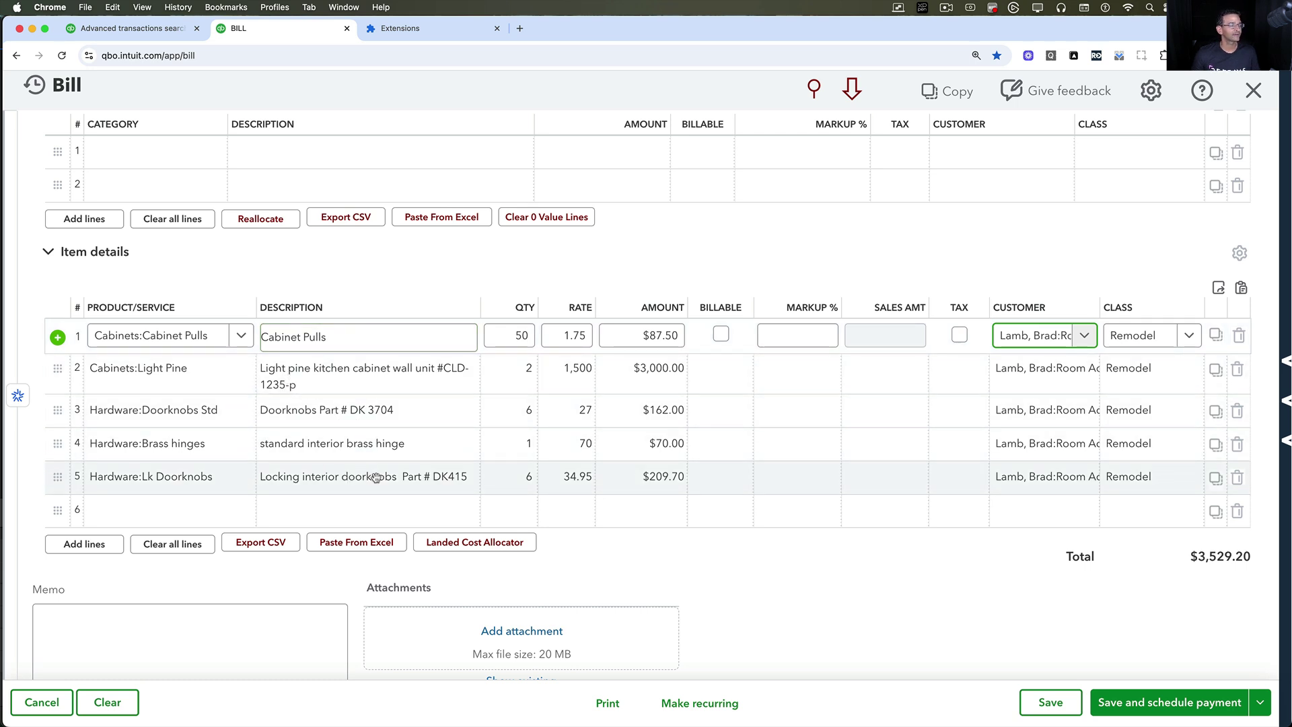
click(814, 88)
click(496, 395)
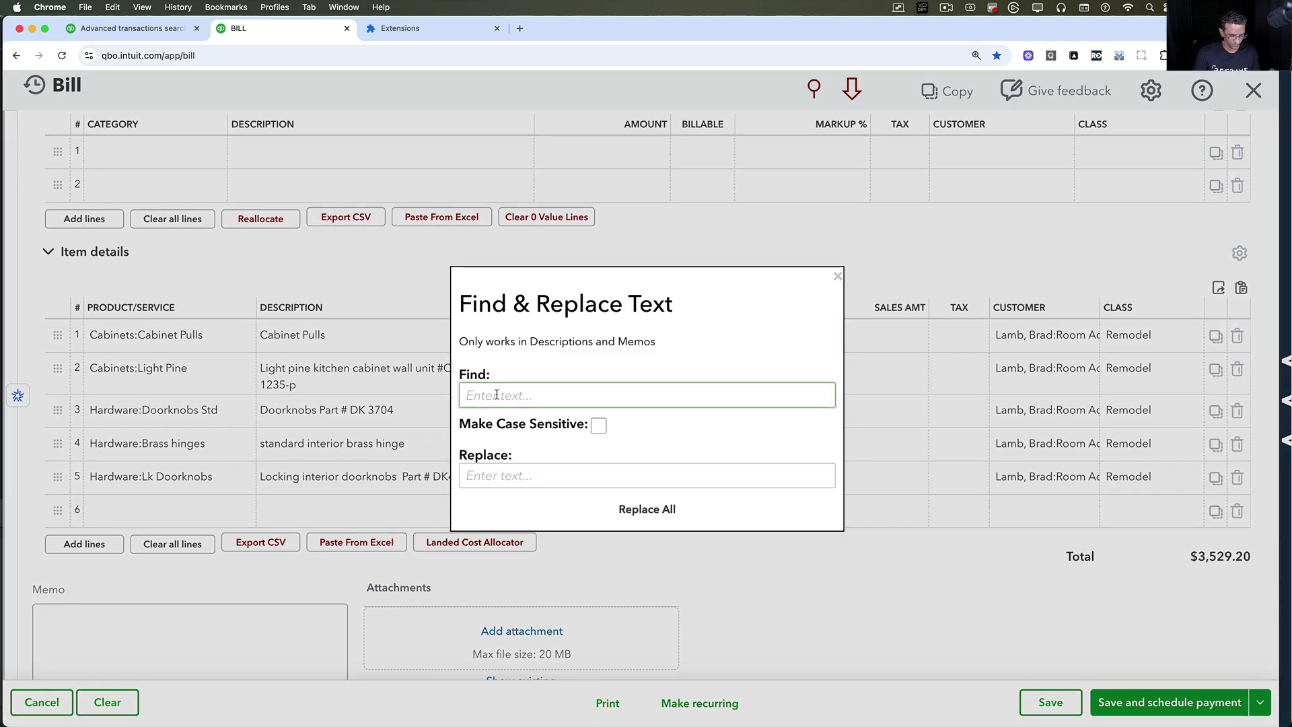
text(light)
key(BackSpace)
key(BackSpace)
key(BackSpace)
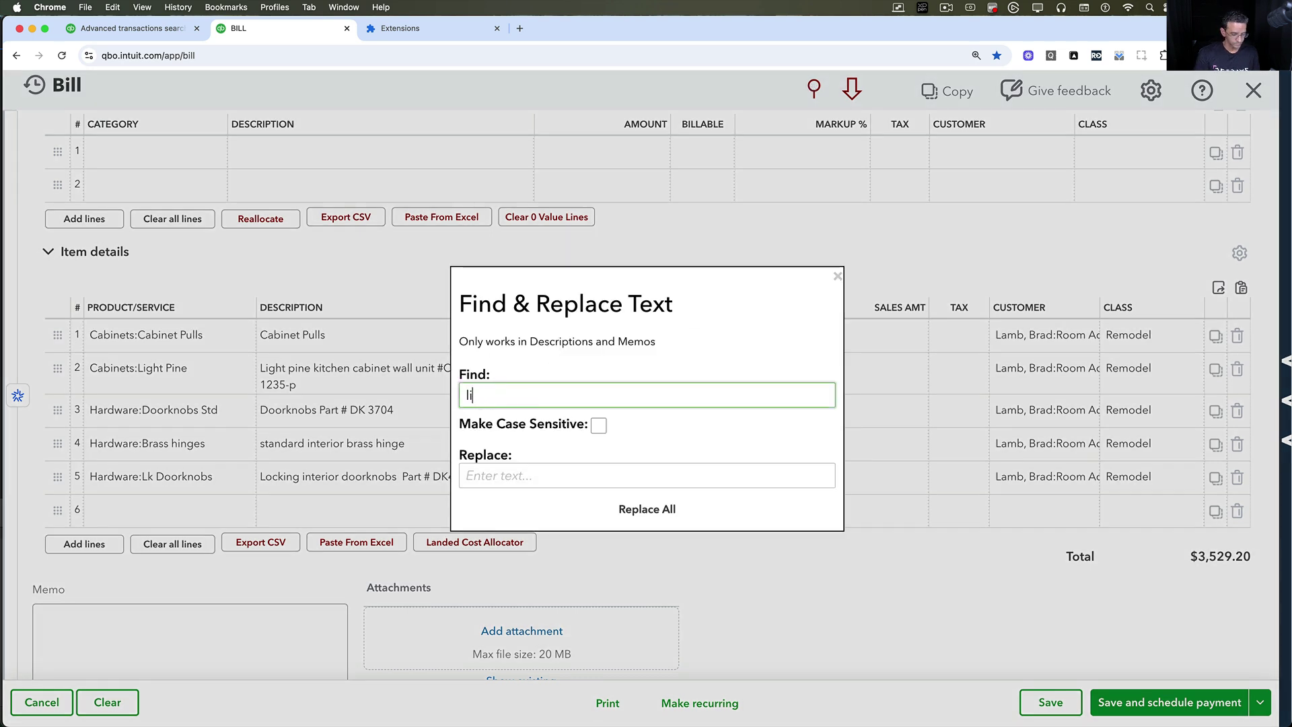
text(ght)
click(486, 468)
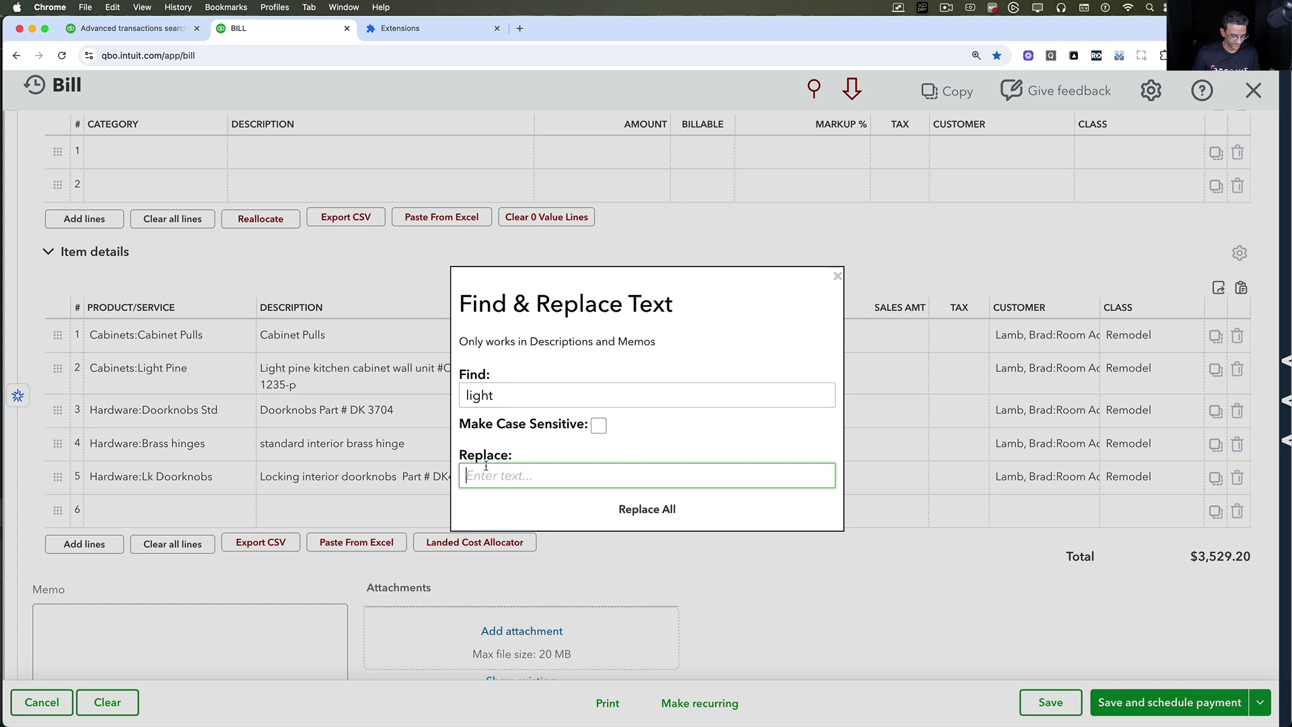
text(dark)
click(635, 511)
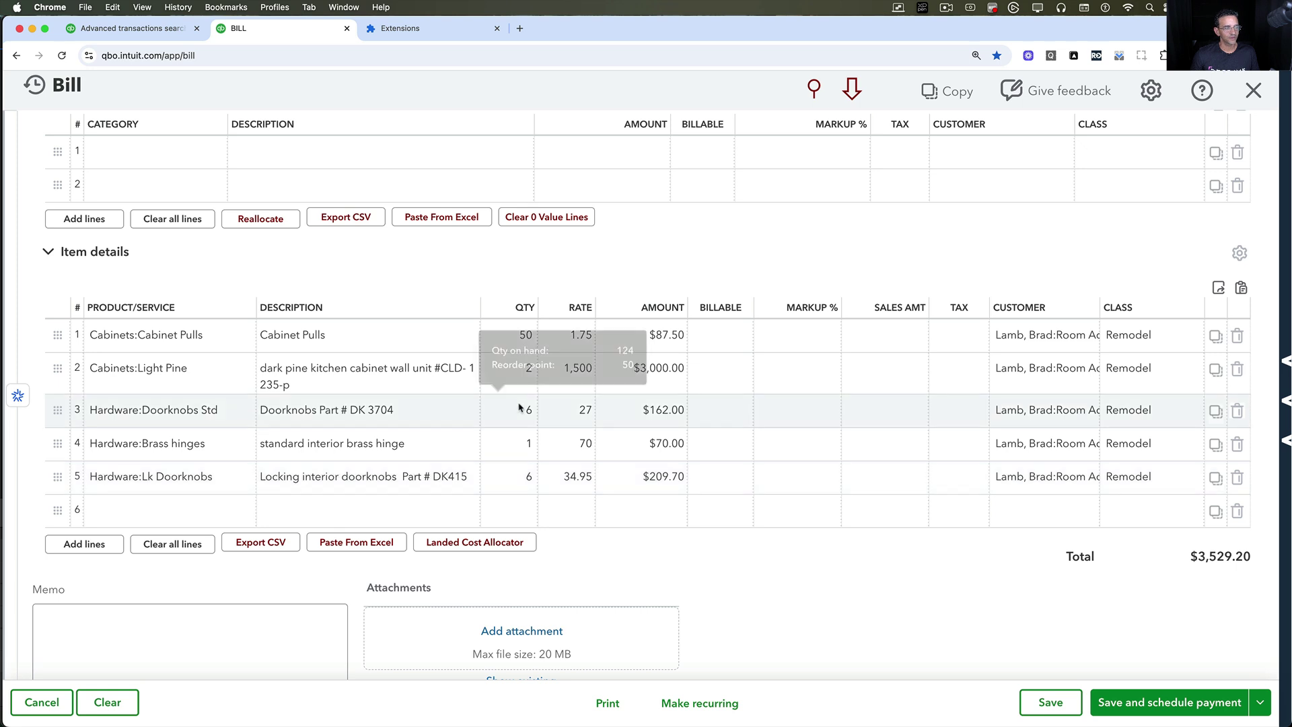
Enter quantity 16 on line 1 and copy it down to every item line
click(524, 336)
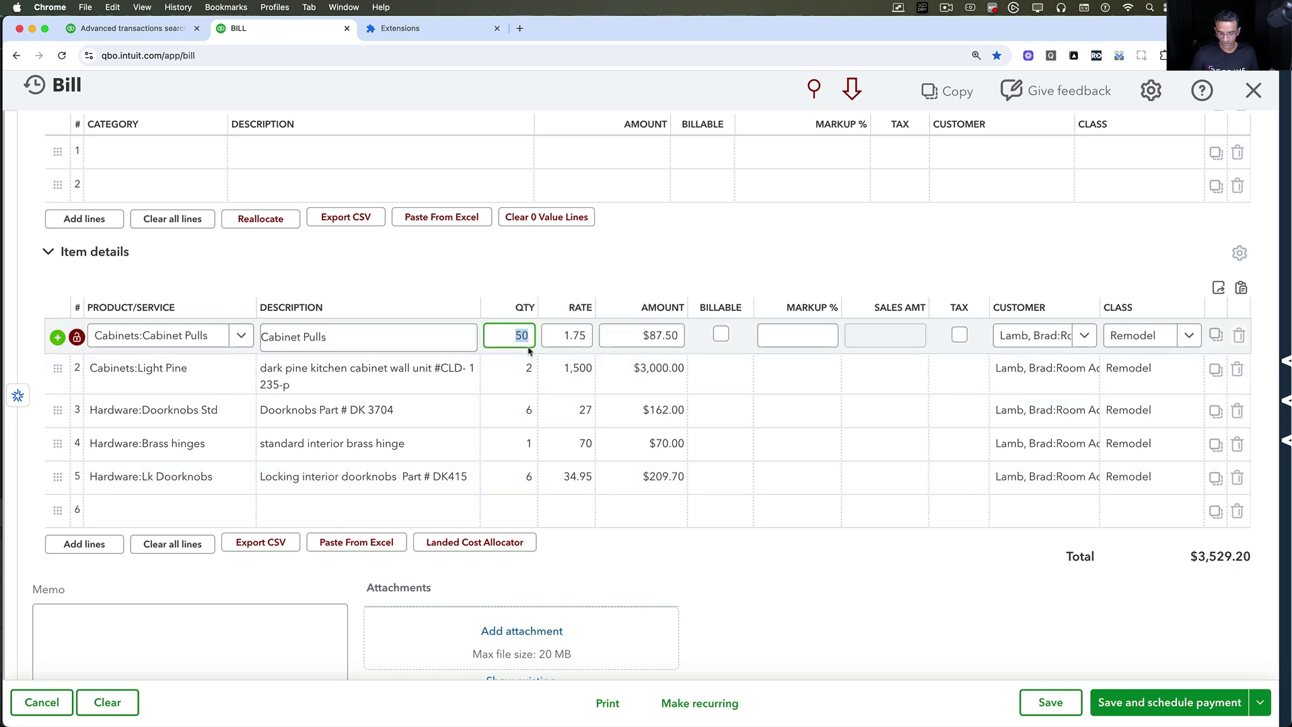
text(16)
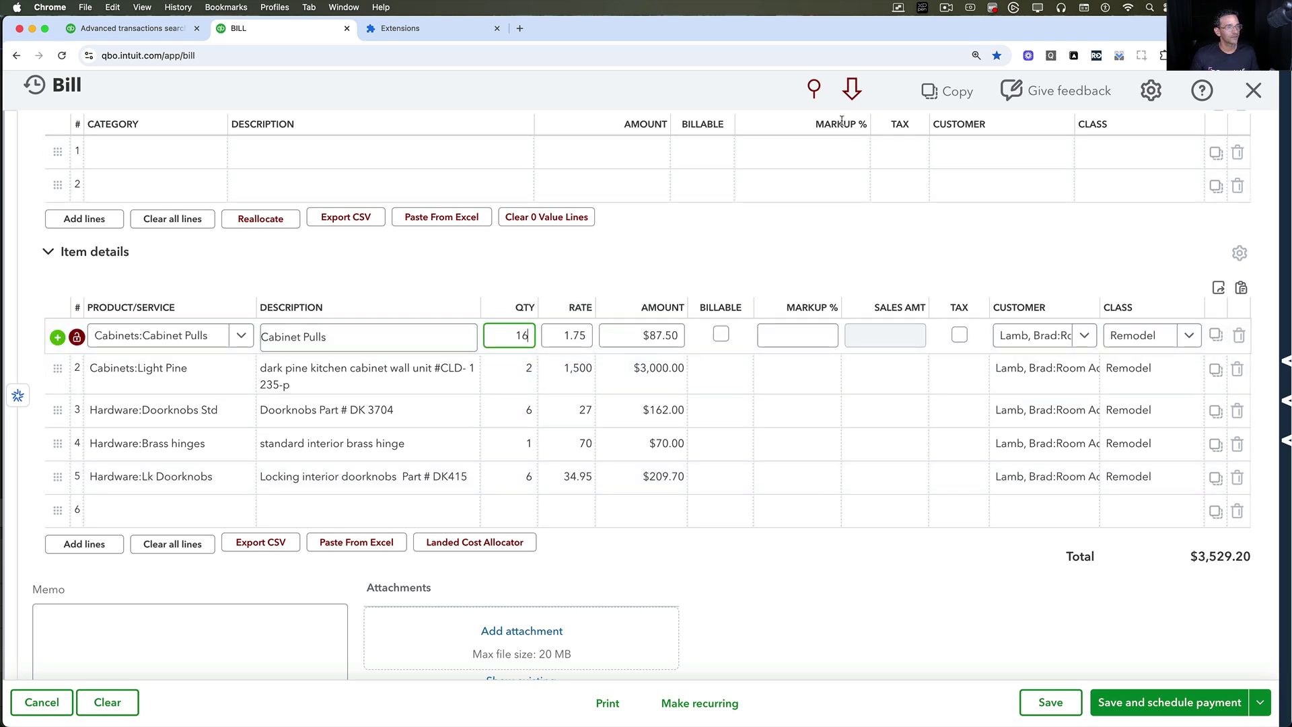
click(853, 89)
click(522, 333)
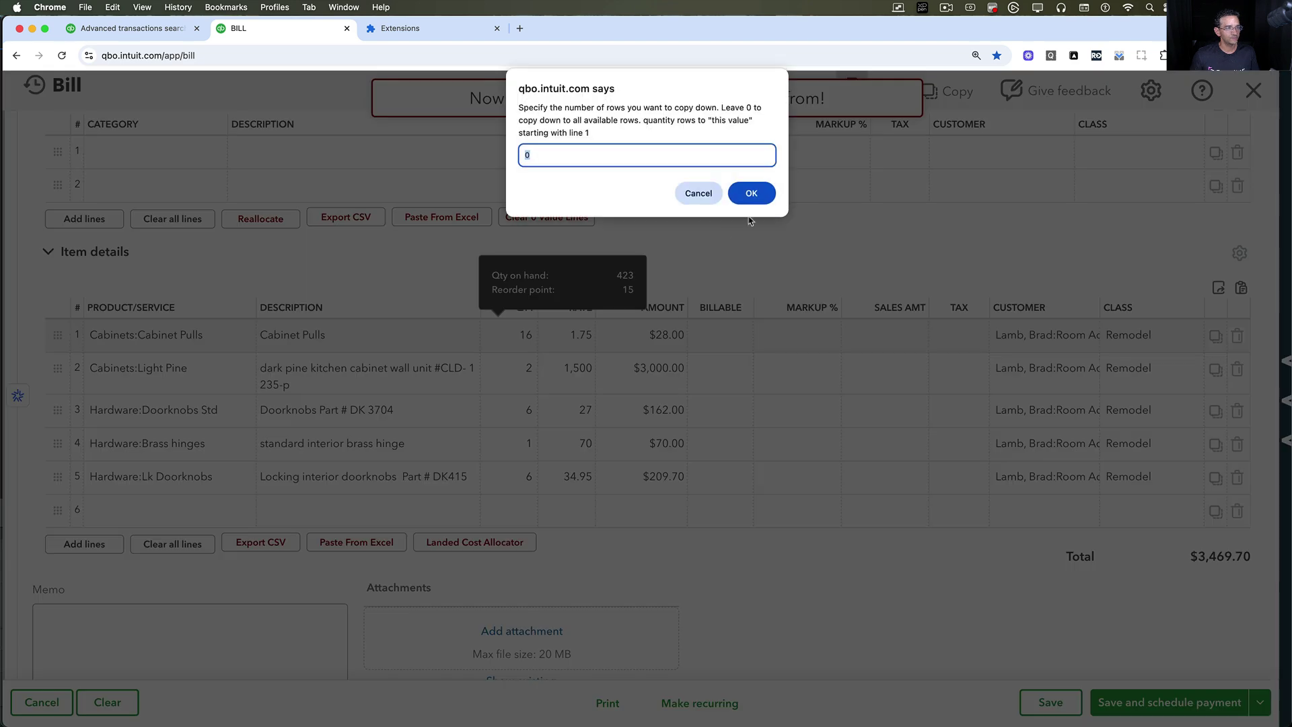
click(751, 194)
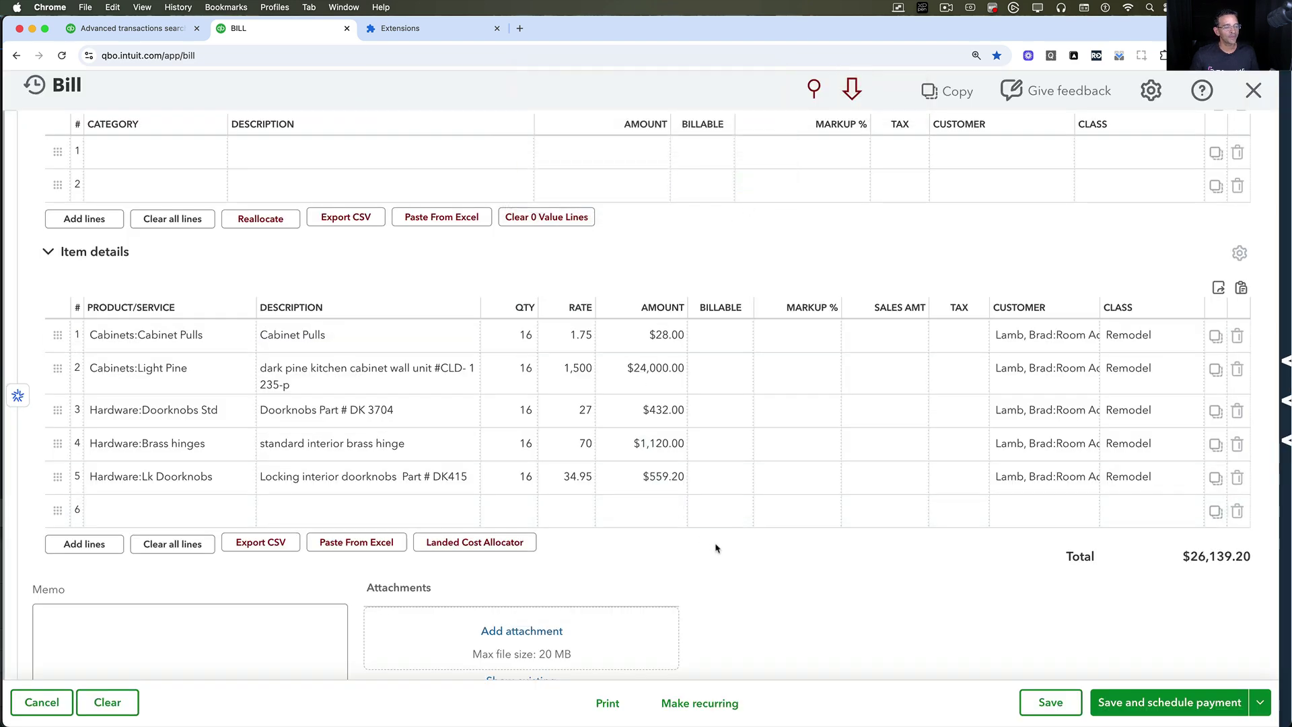